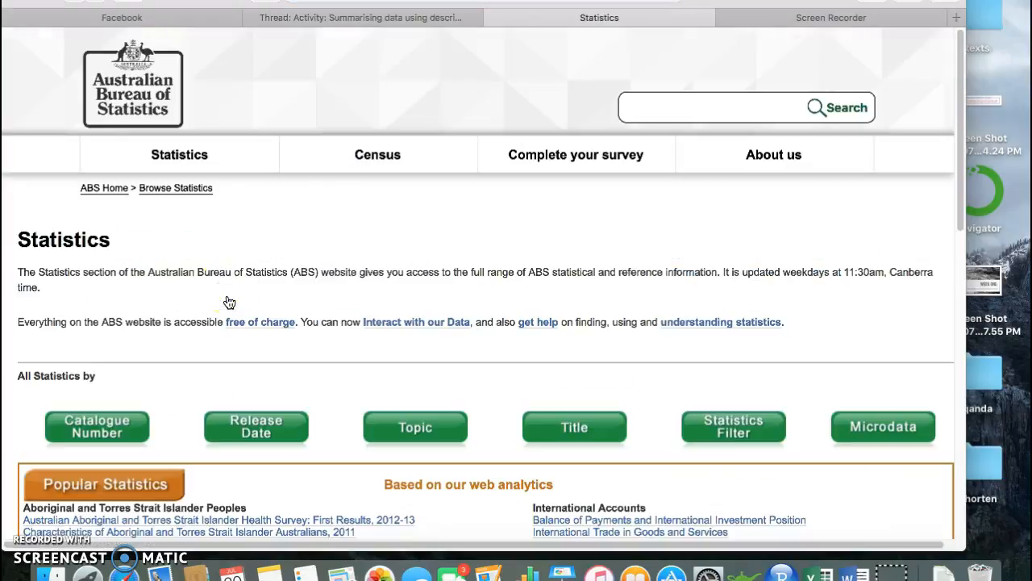
Open the Key Economic Indicators release from the statistics listing of the Australian Bureau of Statistics site
left_click(202, 160)
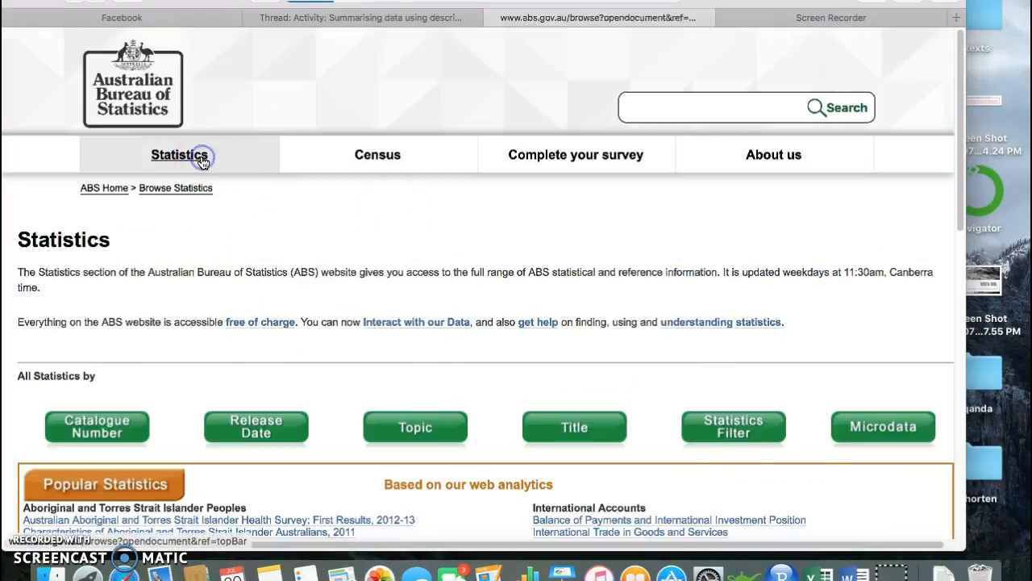
scroll(278, 351, "down", 3)
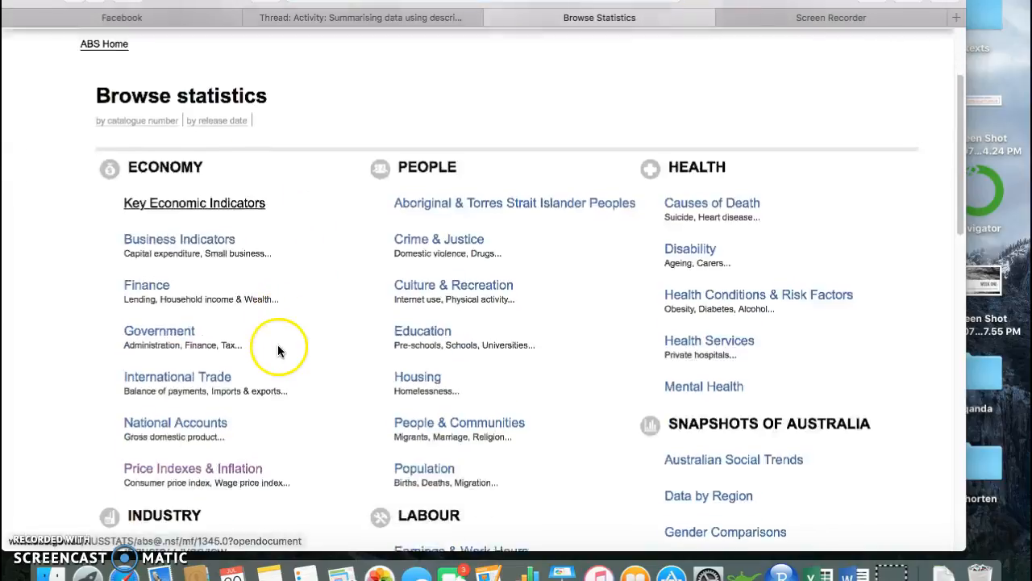
left_click(198, 193)
scroll(337, 419, "down", 5)
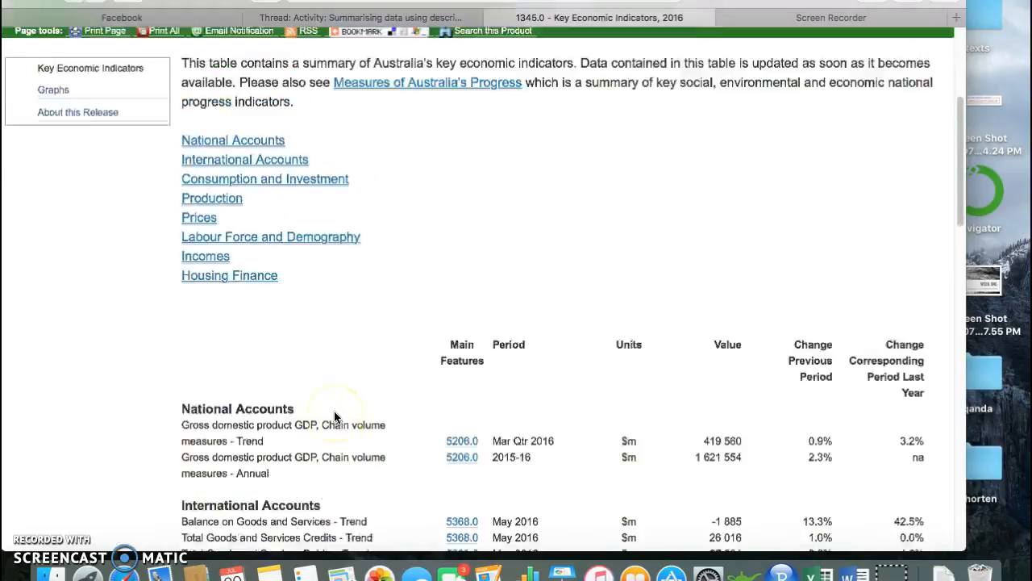
scroll(334, 417, "up", 1)
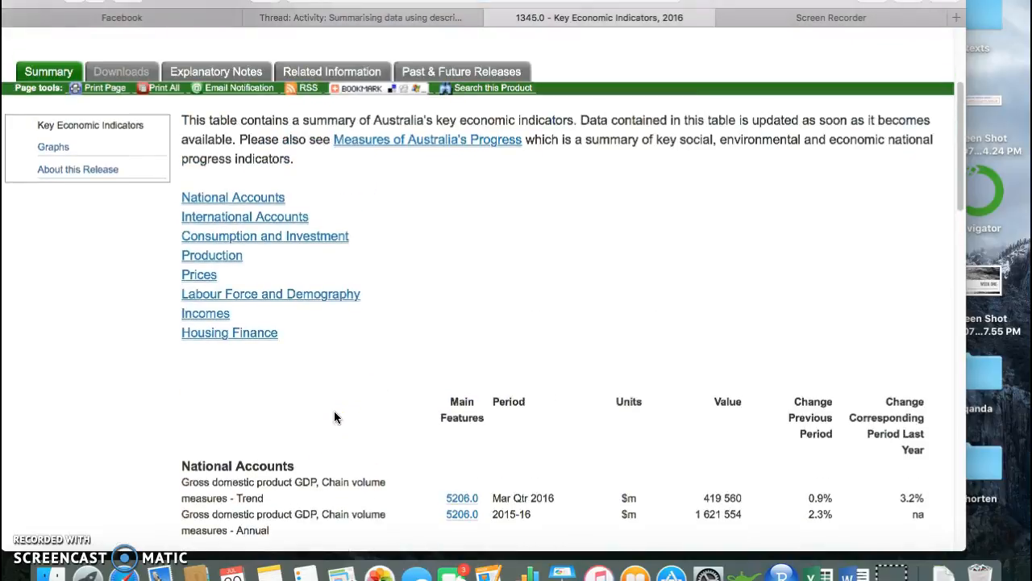
Go to the Labour Force and Demography indicators and open the 6202.0 release for Employed persons - Trend
left_click(265, 305)
scroll(266, 250, "up", 5)
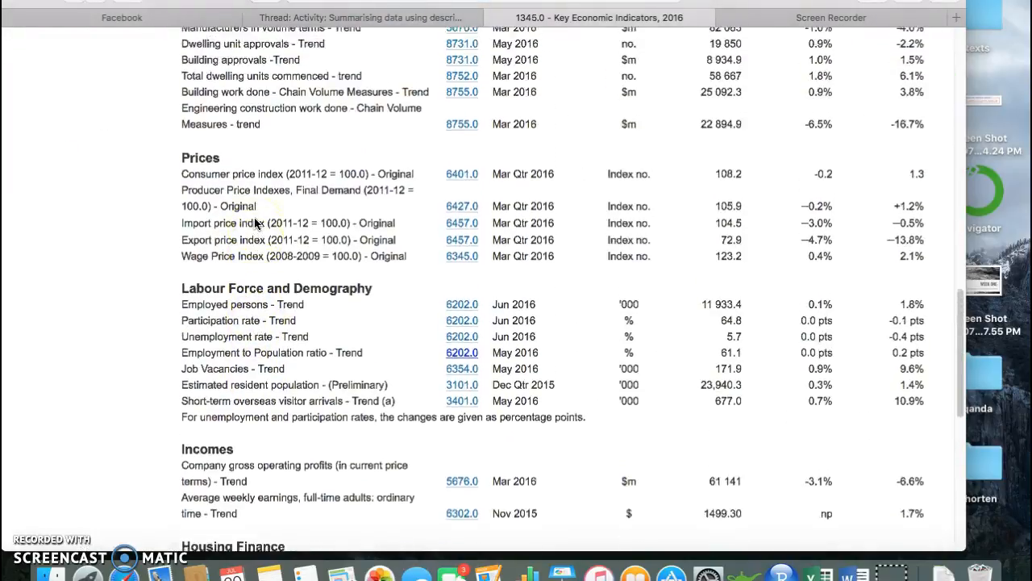
scroll(255, 220, "up", 10)
scroll(255, 219, "down", 14)
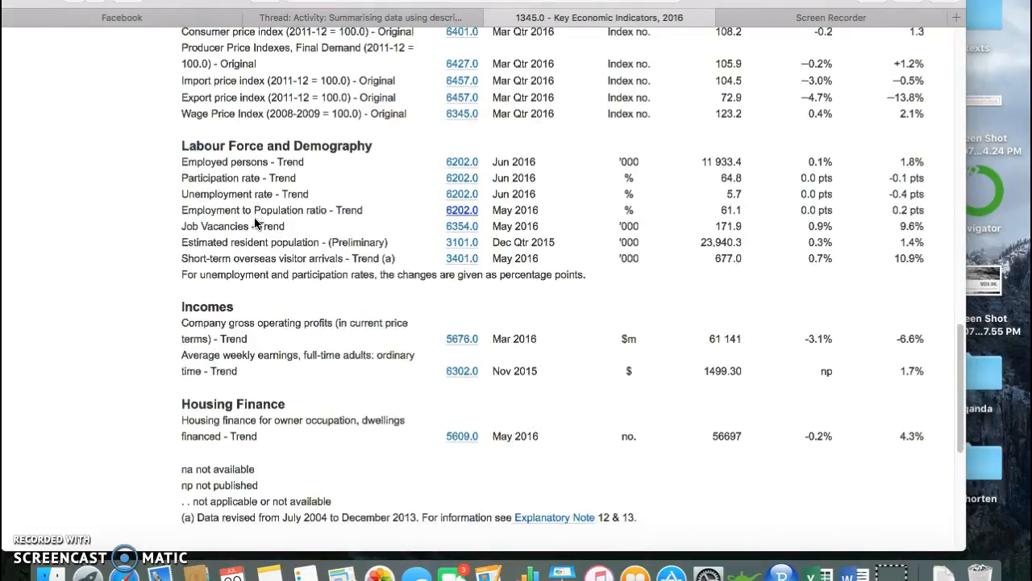
left_click(473, 163)
Review the Labour Force June 2016 summary, including the key figures, trend charts and notes
scroll(349, 353, "down", 5)
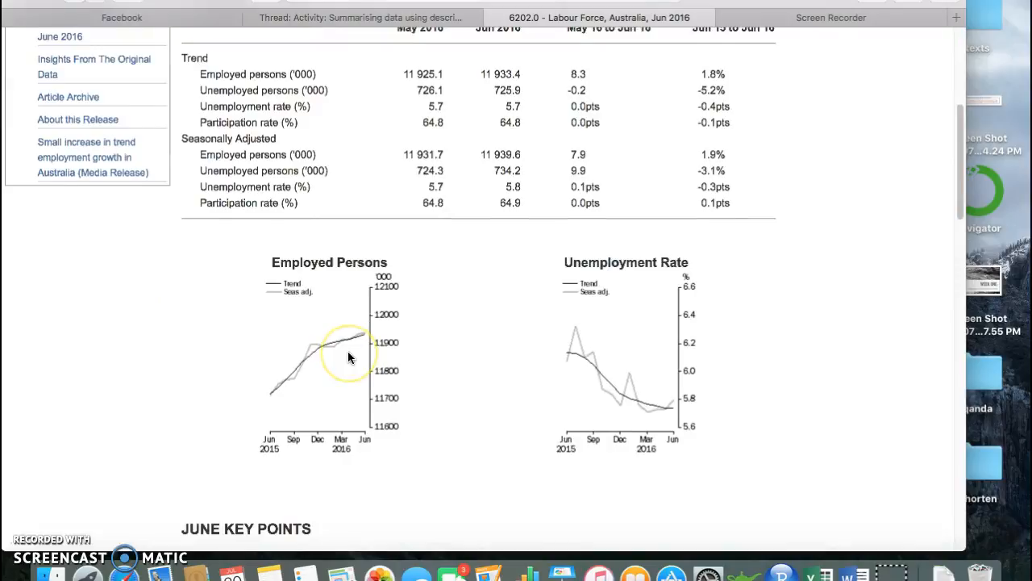
scroll(339, 339, "up", 3)
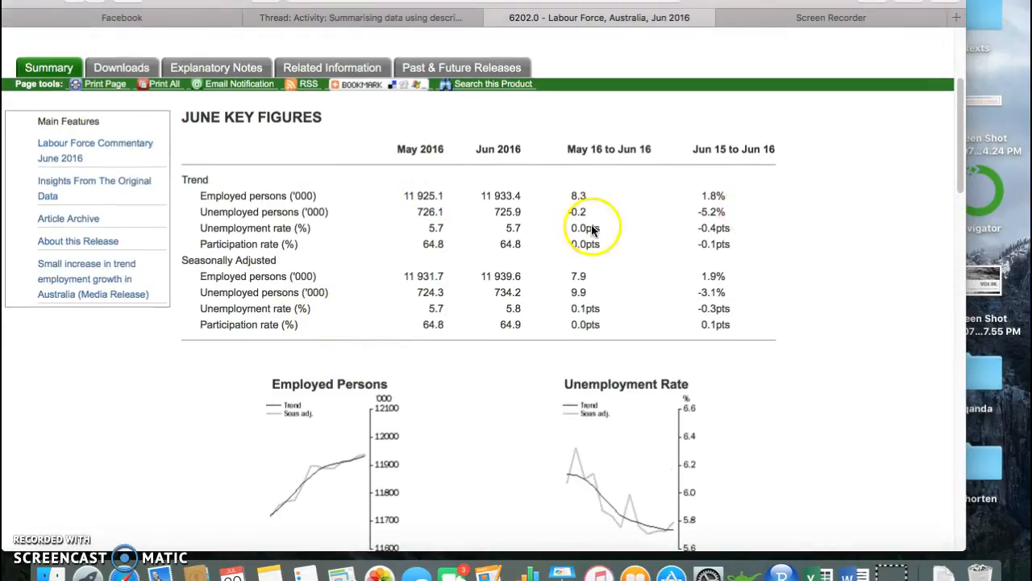
scroll(530, 253, "down", 4)
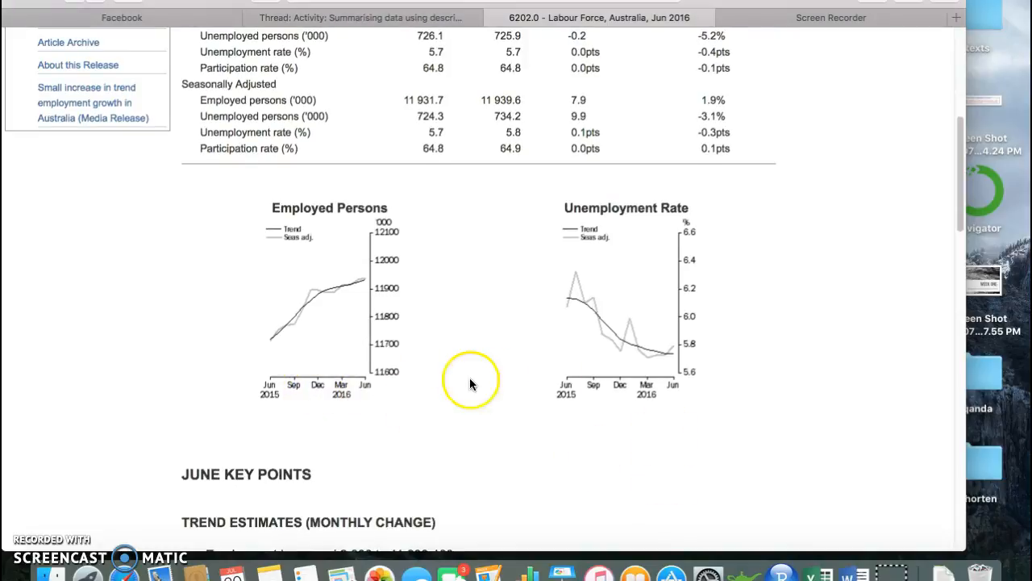
scroll(431, 379, "down", 12)
scroll(471, 384, "down", 15)
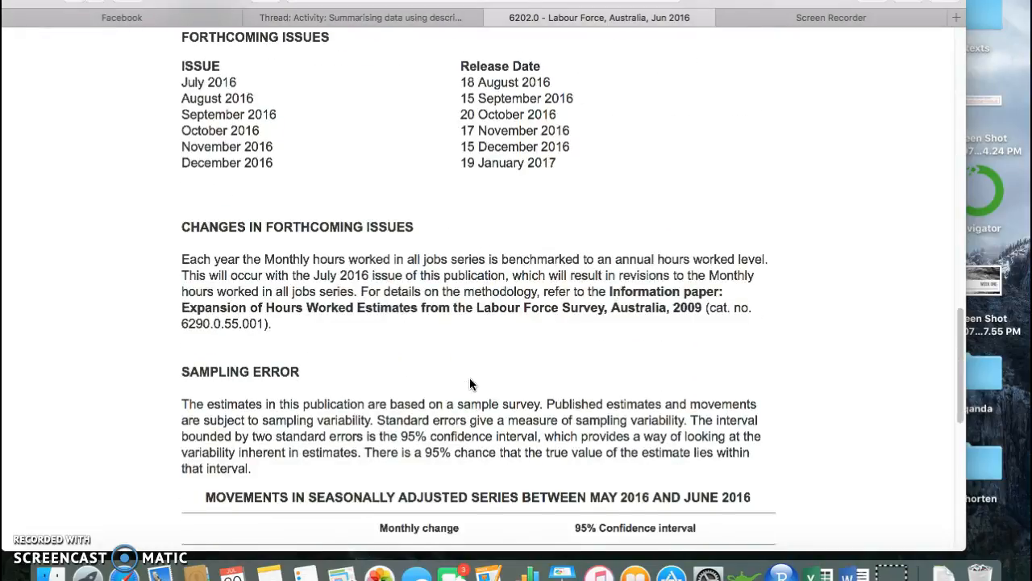
scroll(469, 384, "up", 20)
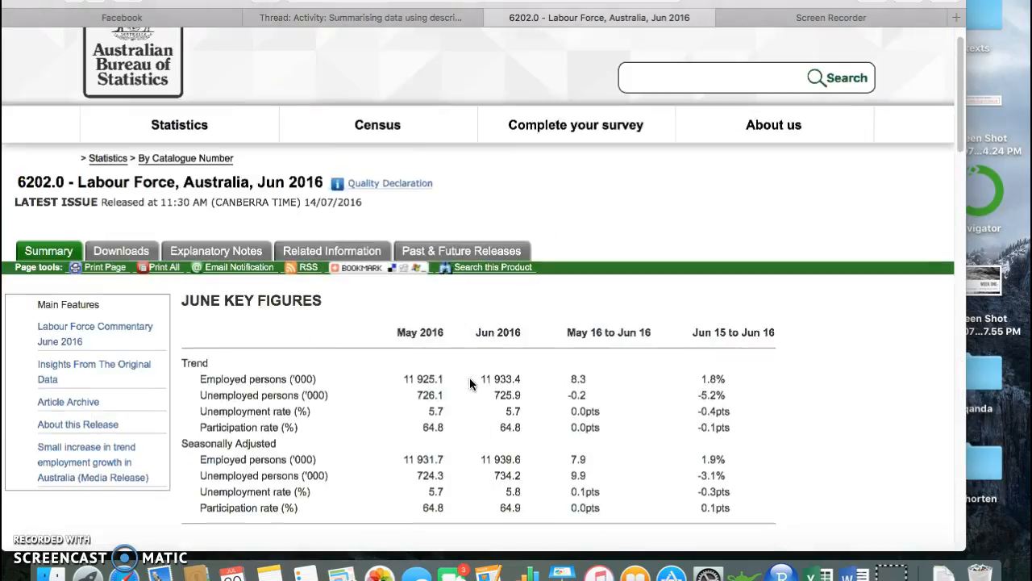
scroll(236, 395, "down", 2)
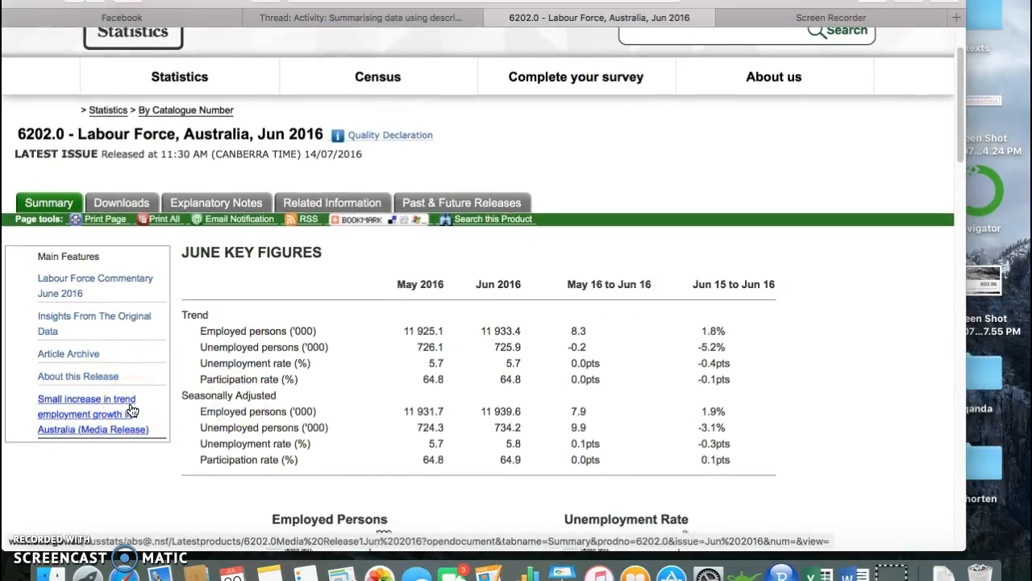
Download the Excel file of Table 1, Labour force status by Sex, Australia, from the release's downloads and open it in Excel
left_click(123, 202)
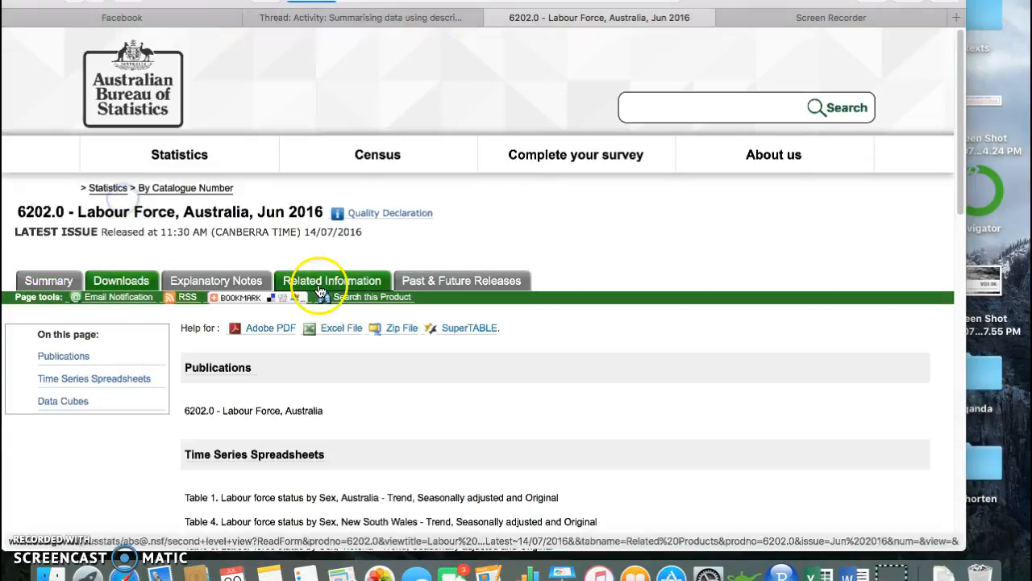
scroll(353, 356, "down", 5)
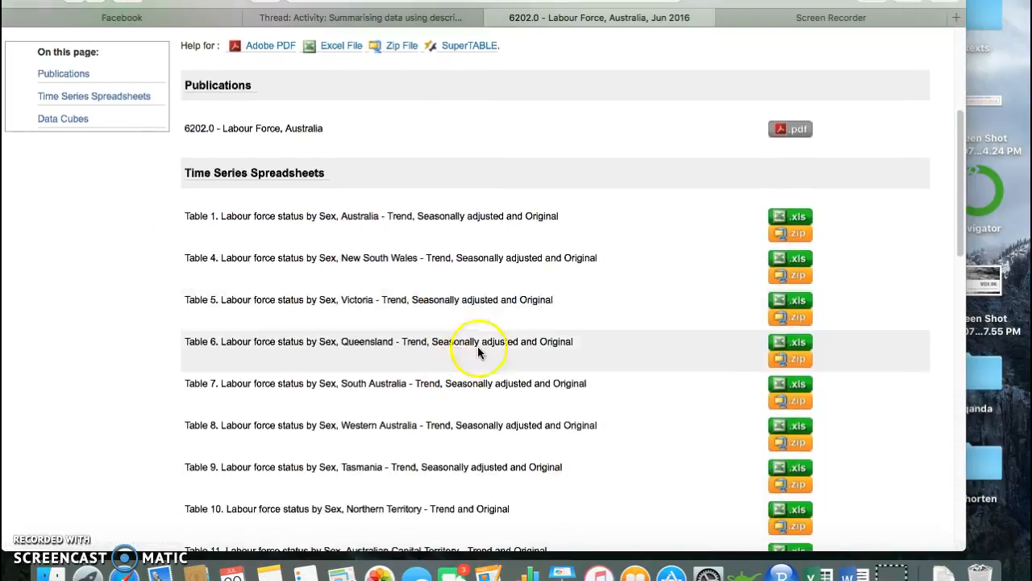
left_click(800, 219)
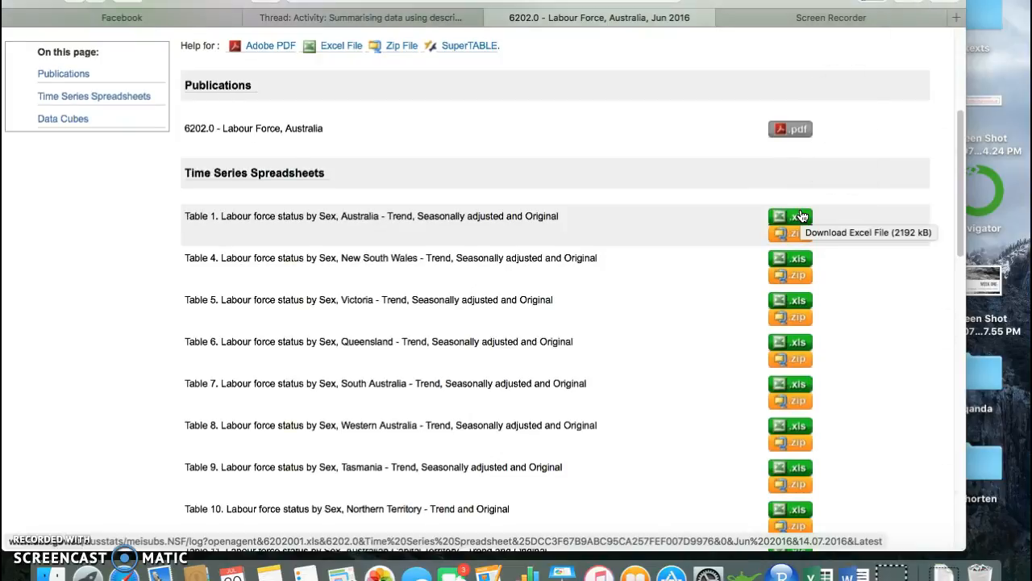
left_click(926, 575)
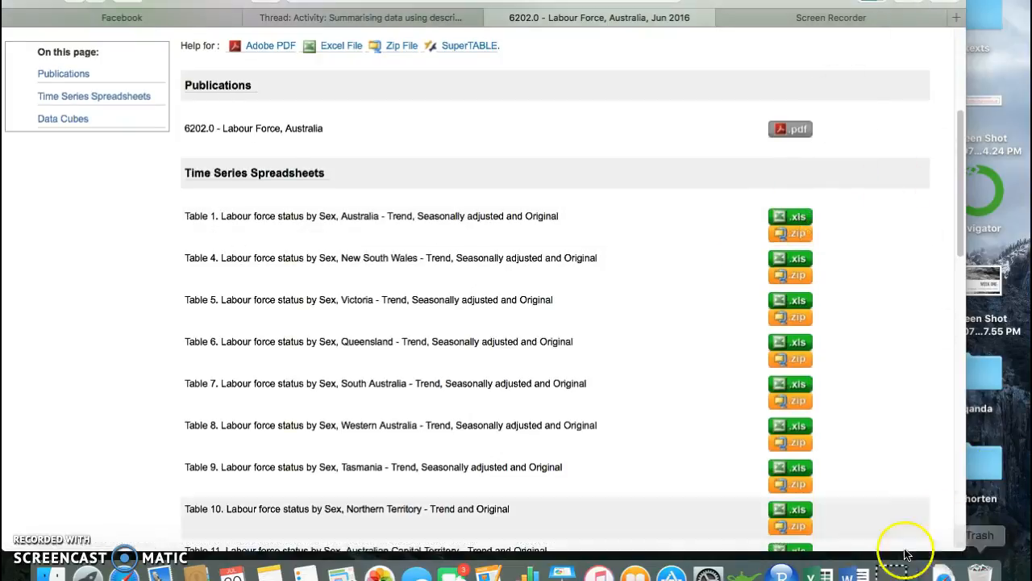
left_click(944, 571)
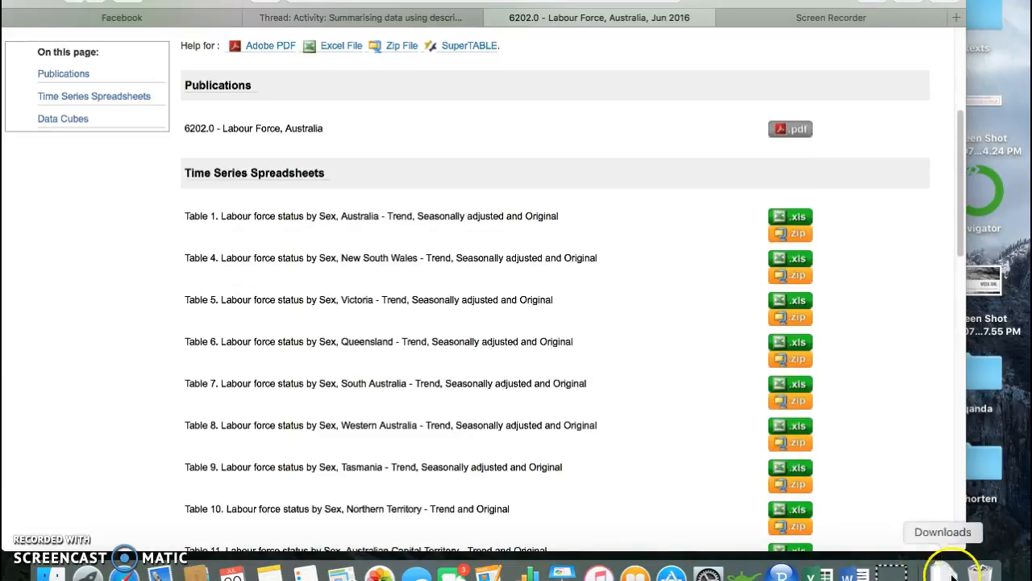
left_click(952, 530)
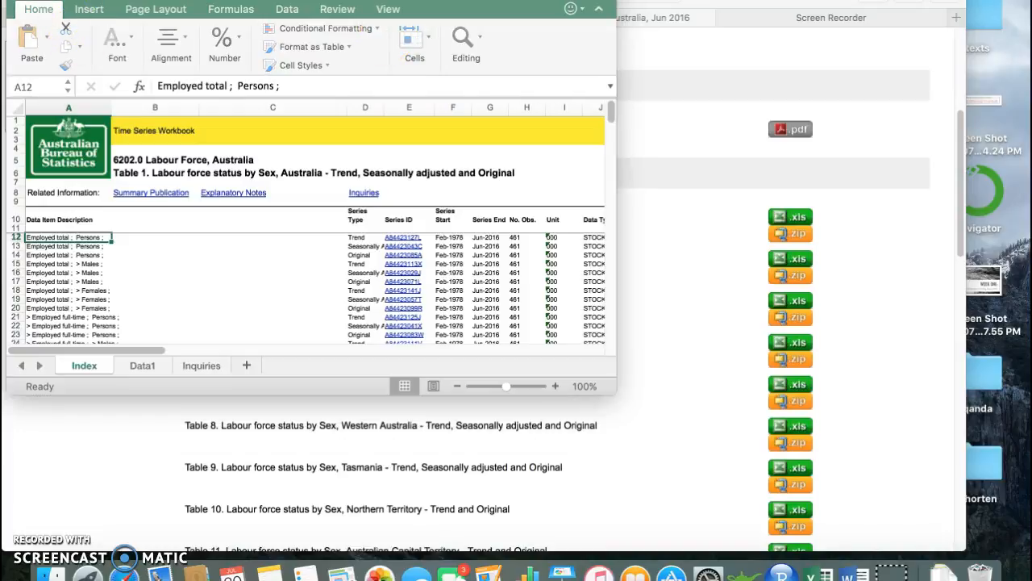
Expand the workbook window to fill the screen, and choose and save a firewall action for the unknown service
left_click_drag(151, 0, 158, 17)
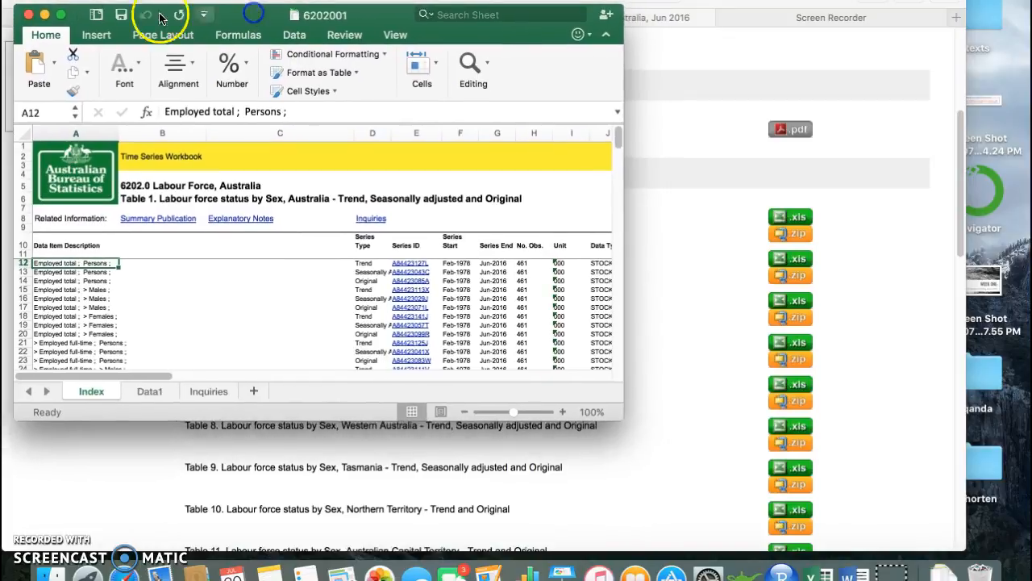
left_click(60, 18)
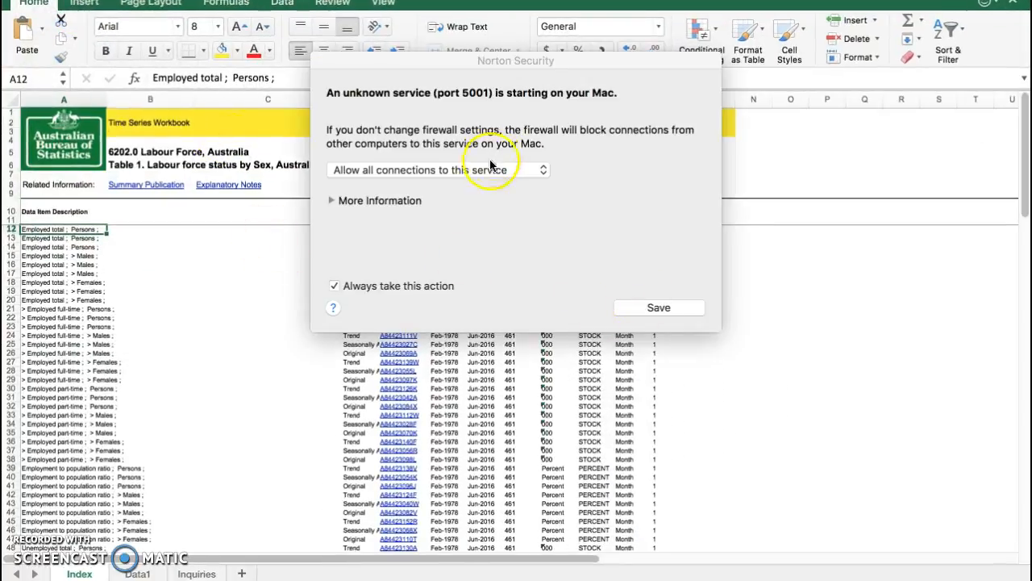
left_click(491, 164)
left_click(479, 214)
left_click(674, 313)
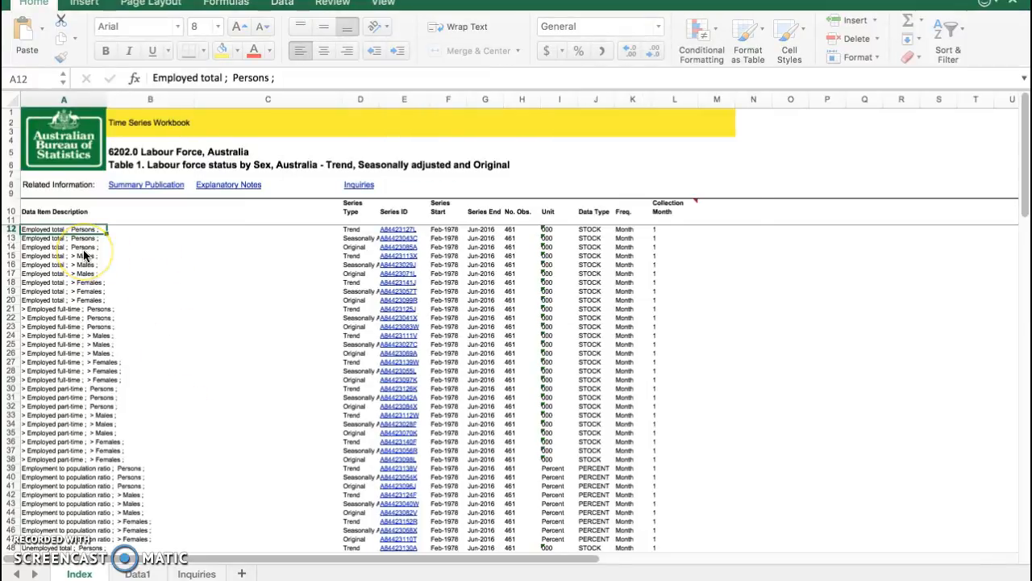
Examine the Index sheet and the Data1 sheet's monthly series, including the date range in column A and the column headings
scroll(249, 355, "down", 3)
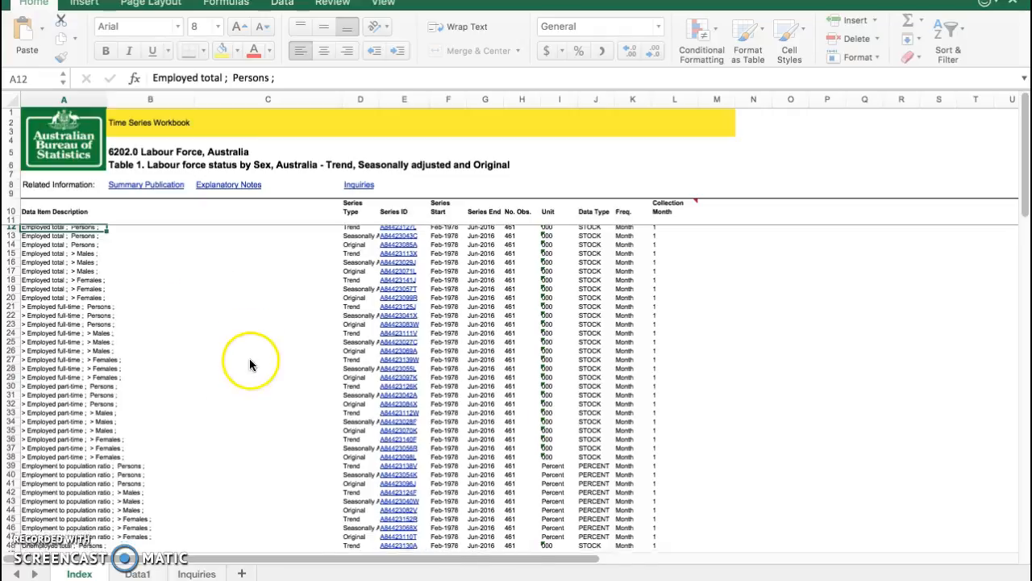
left_click(136, 573)
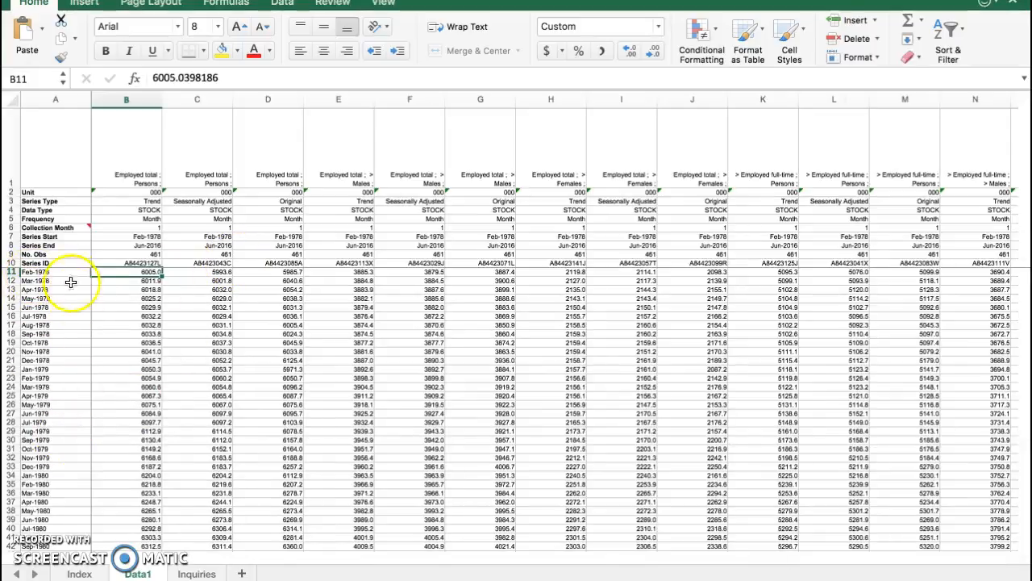
left_click(40, 271)
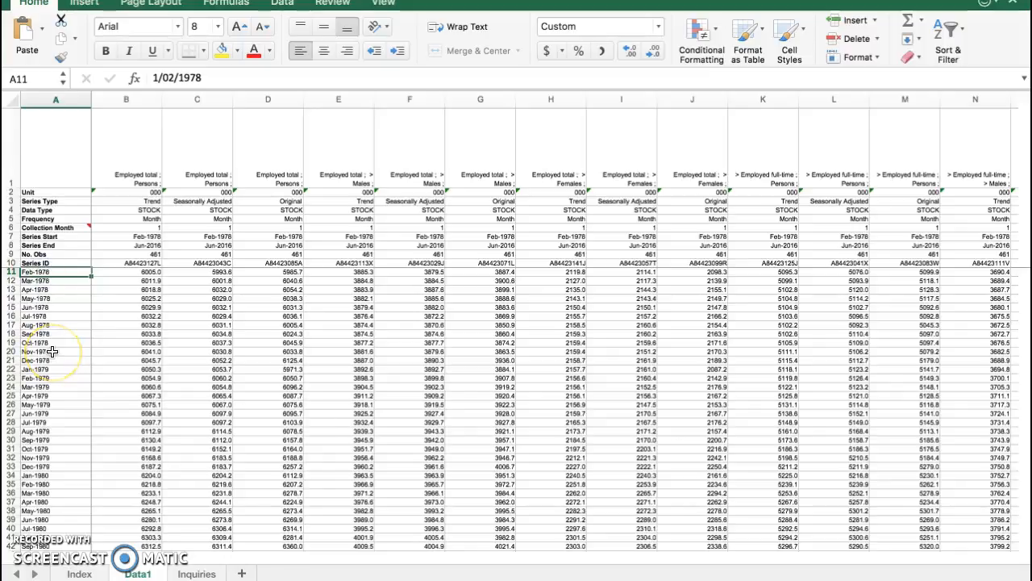
key("super+shift+Down")
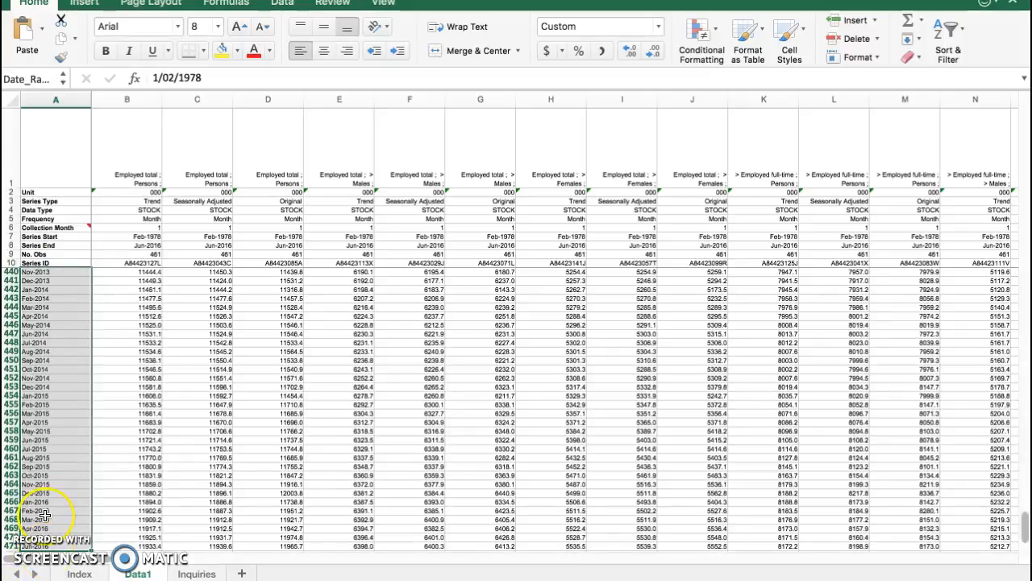
key("Up")
scroll(50, 392, "up", 10)
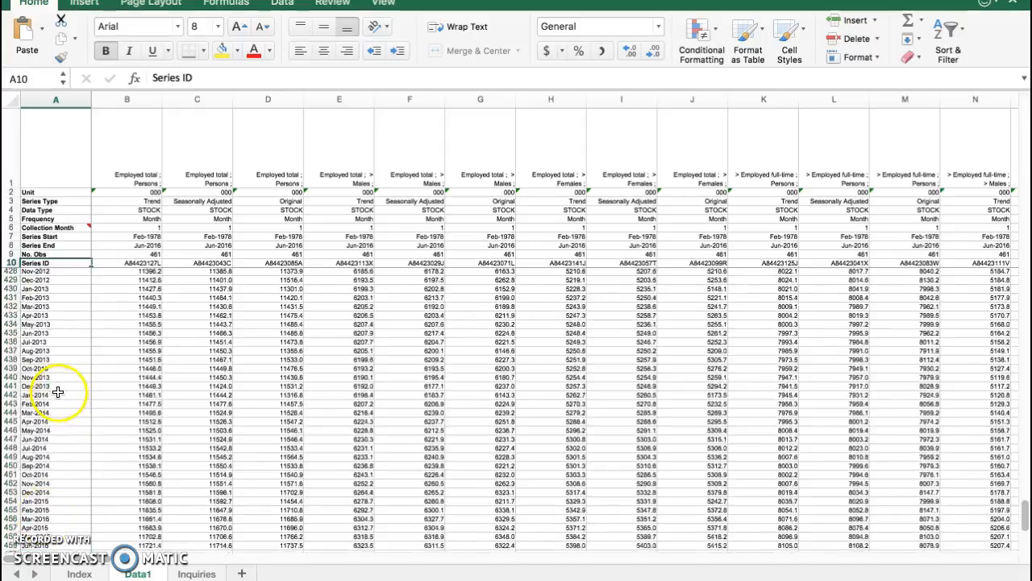
scroll(52, 392, "up", 20)
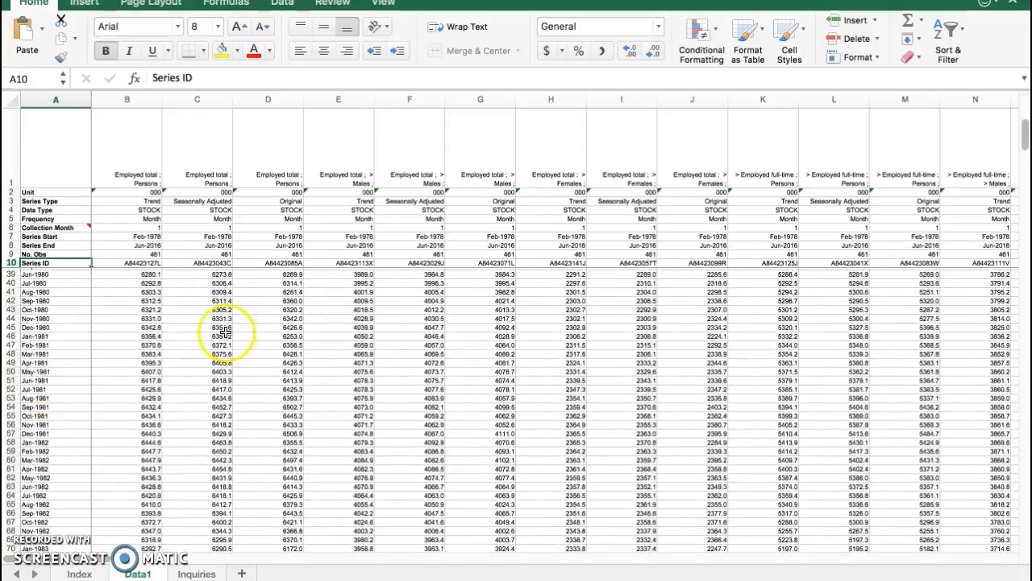
scroll(770, 379, "up", 5)
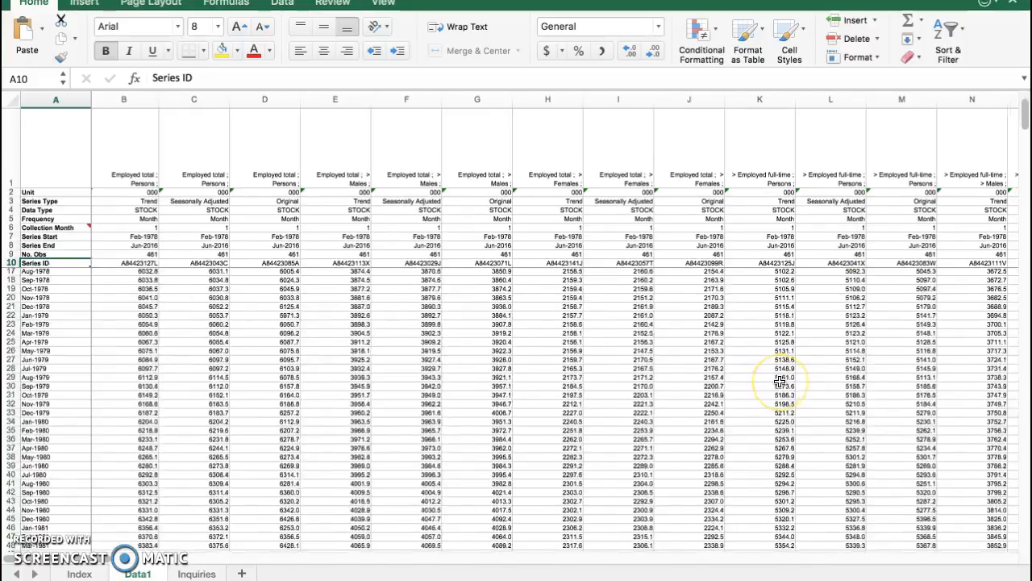
scroll(780, 381, "down", 4)
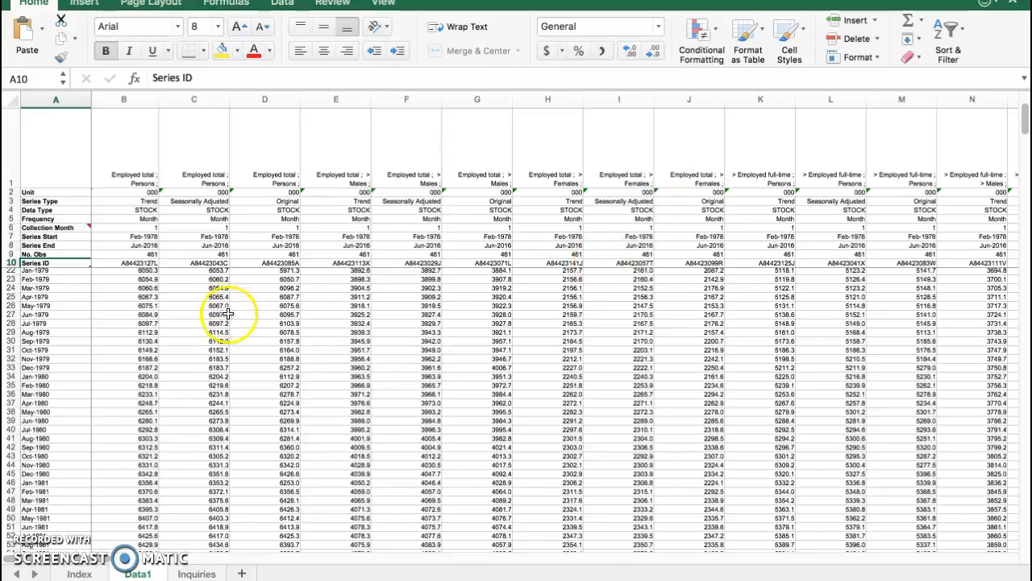
scroll(185, 308, "up", 4)
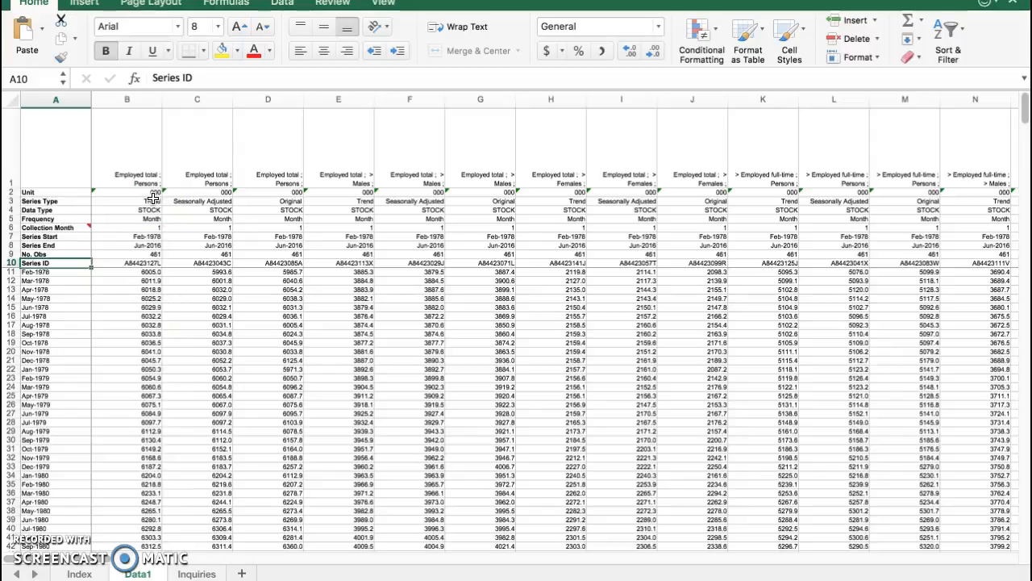
left_click(128, 177)
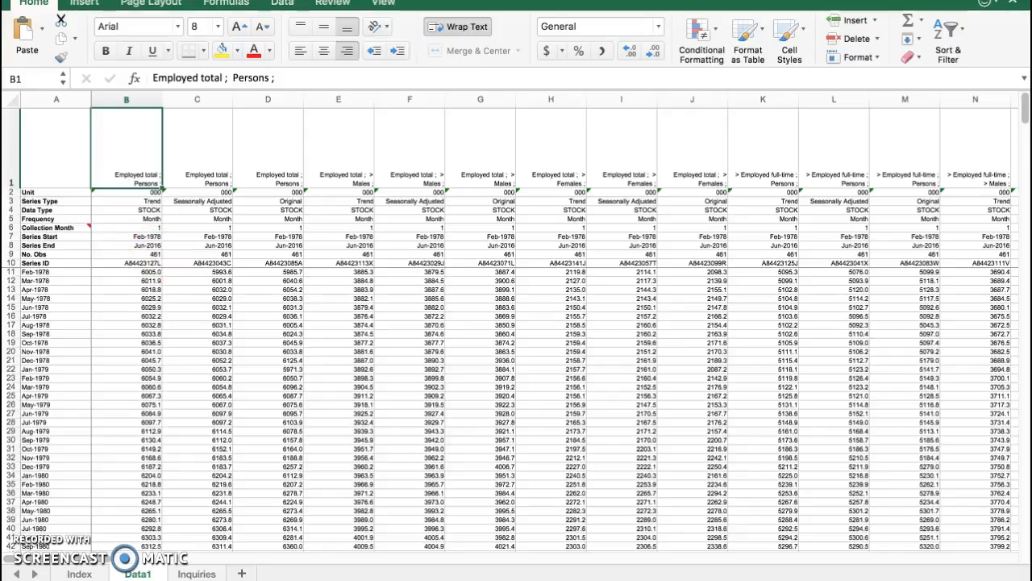
Insert a new worksheet after Data1 and name it "data analysis"
left_click(244, 573)
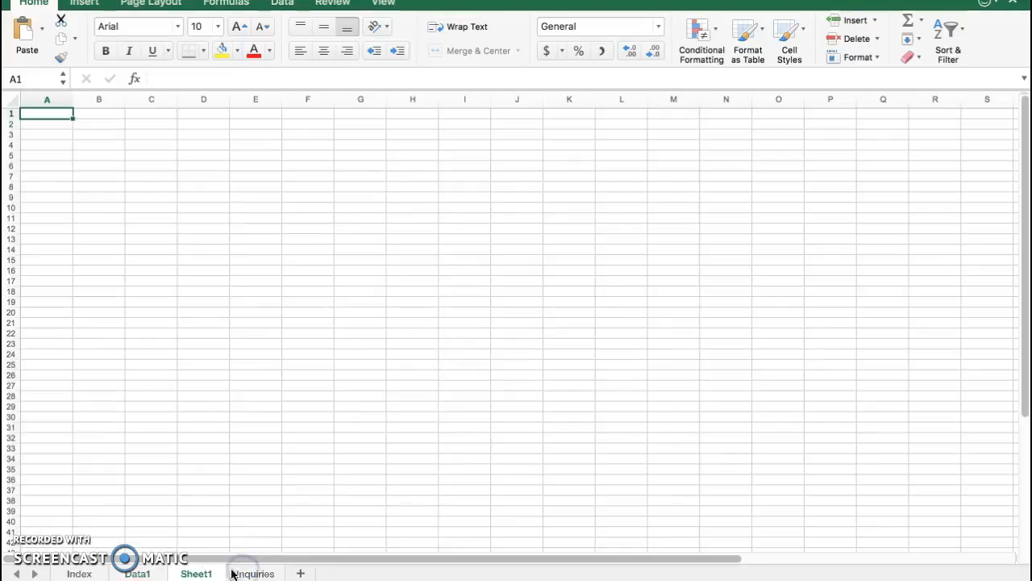
right_click(188, 573)
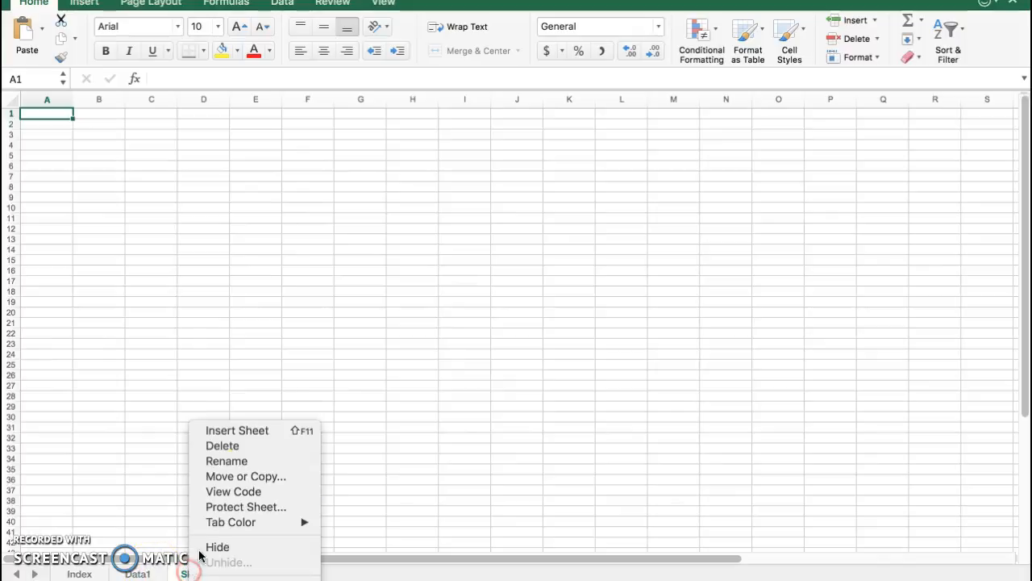
left_click(257, 459)
type("data analaysis")
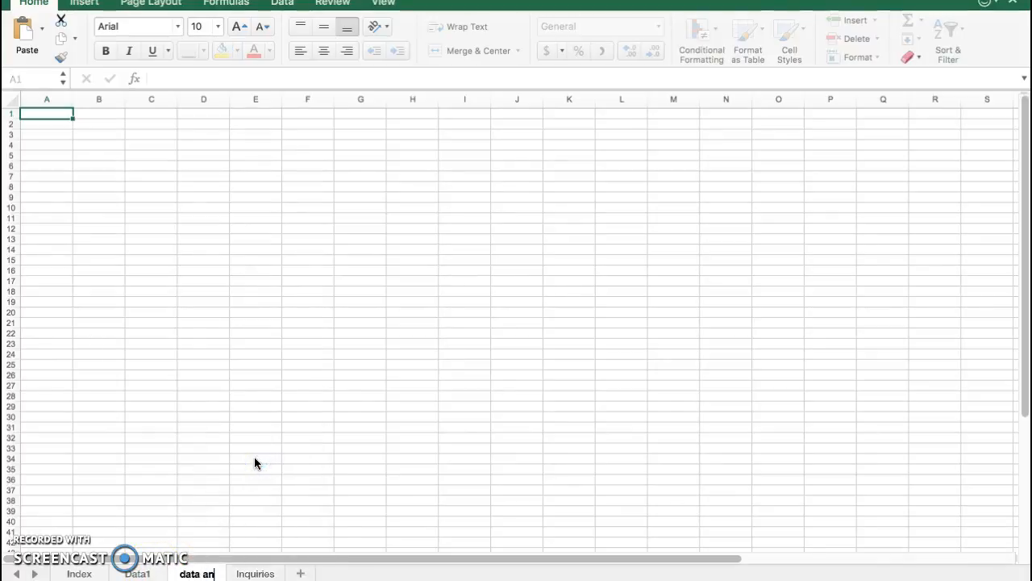
key("BackSpace")
key("BackSpace")
key("BackSpace")
key("BackSpace")
key("BackSpace")
type("ysis")
left_click(262, 479)
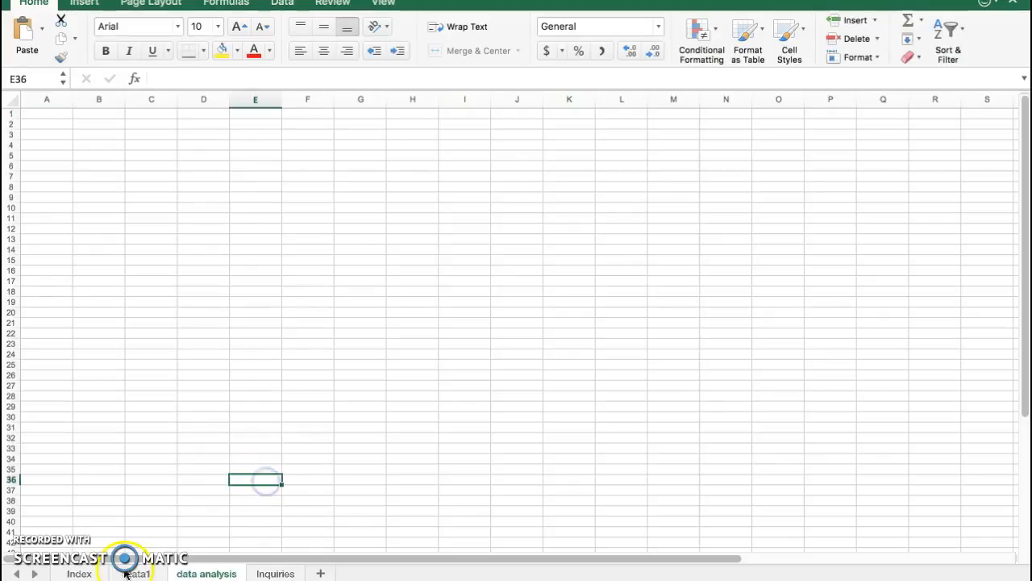
Insert a plain line chart of the Employed total Persons trend series, cells B11:B471 on the Data1 sheet
left_click(78, 574)
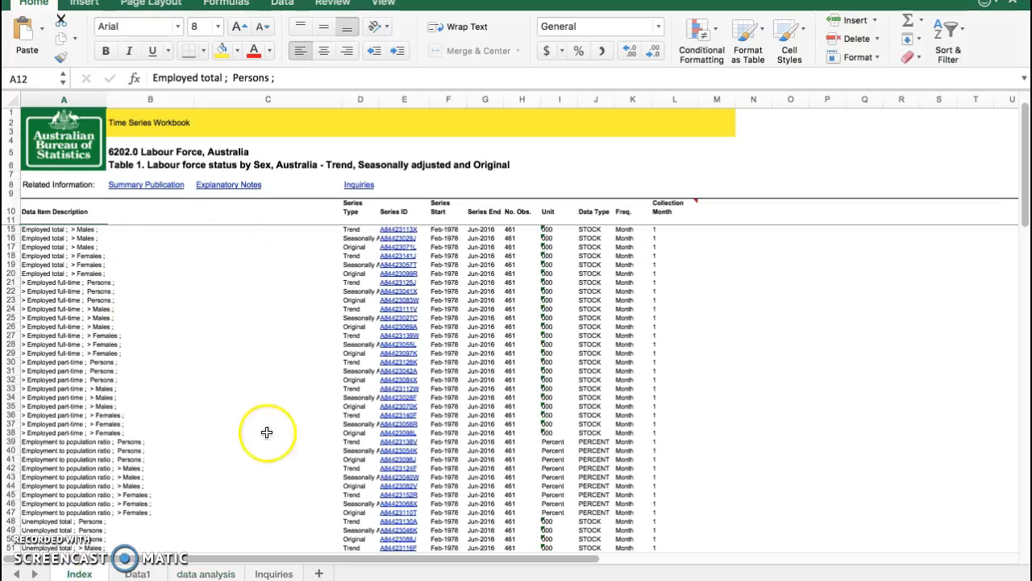
left_click(137, 572)
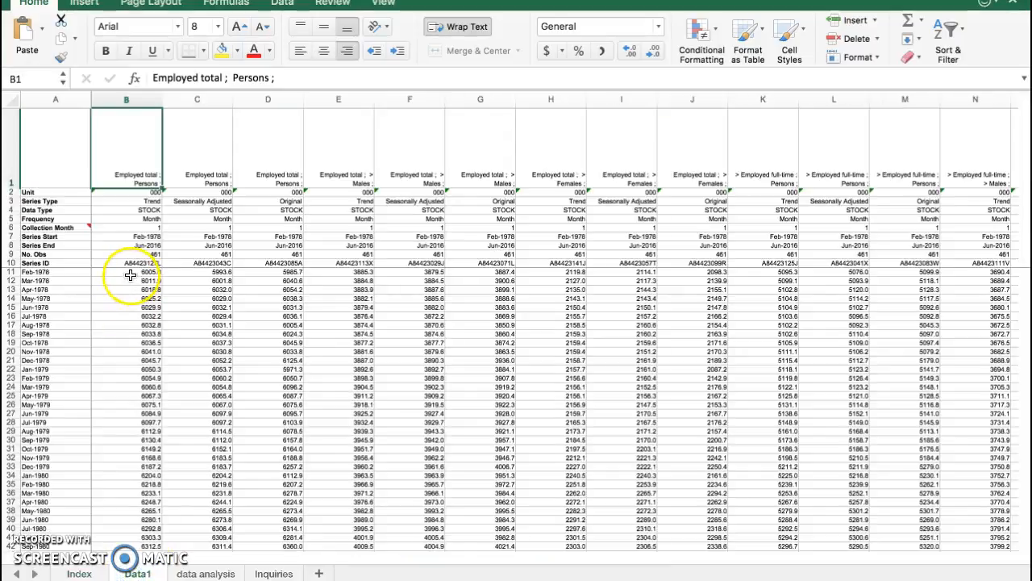
left_click(130, 272)
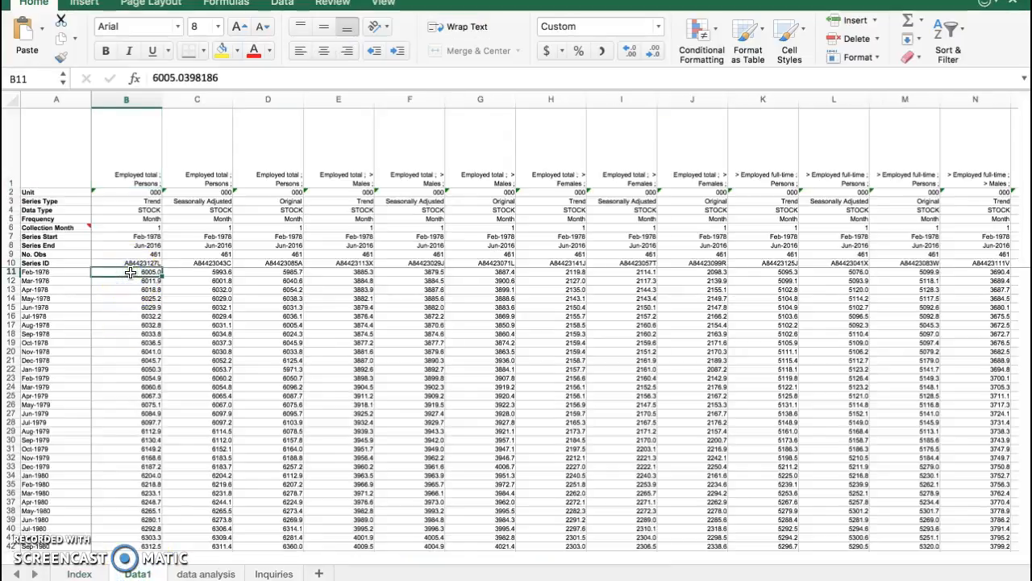
key("super+shift+Down")
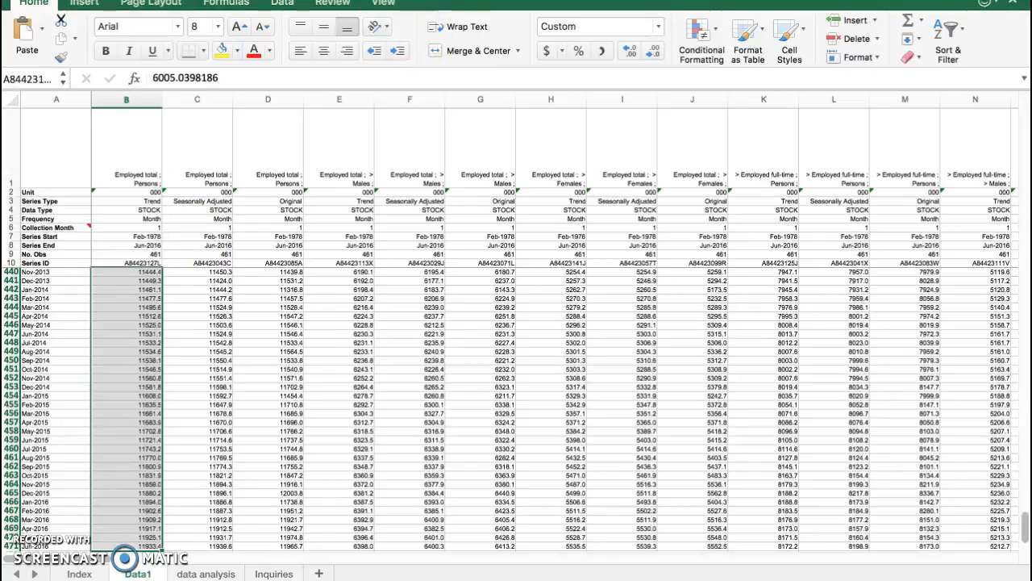
left_click(84, 3)
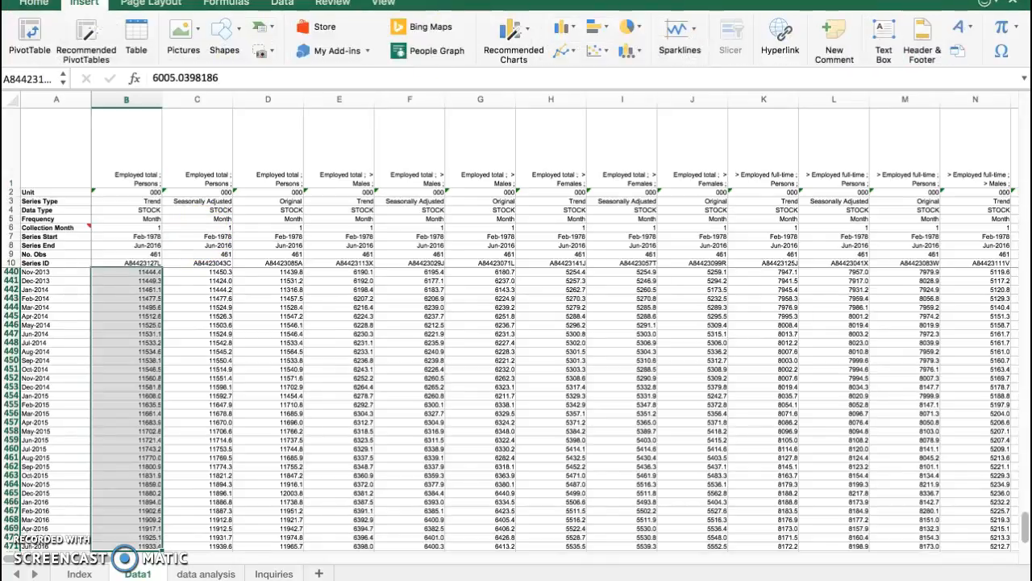
key("super+Tab")
key("super+Tab")
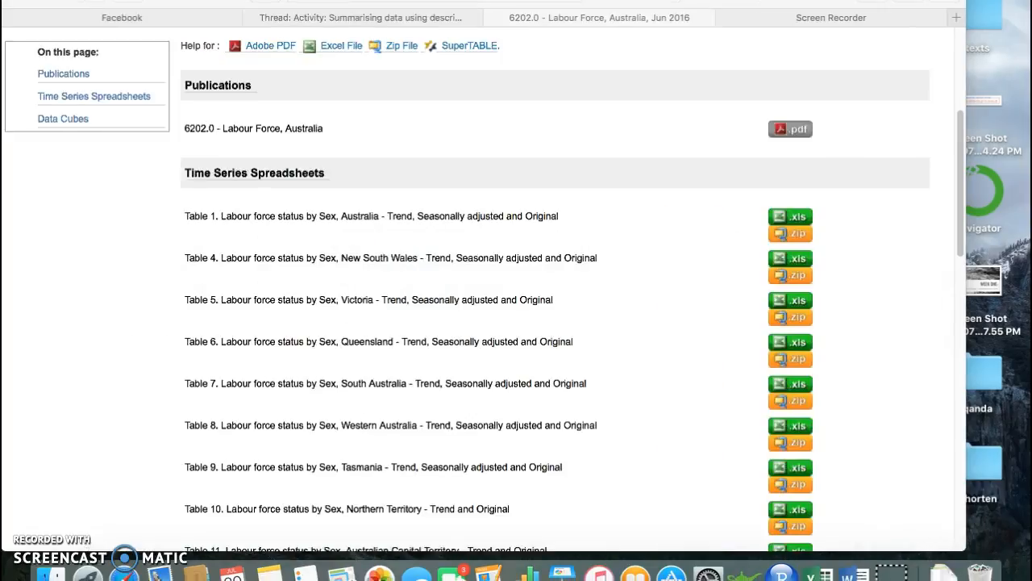
key("super+Tab")
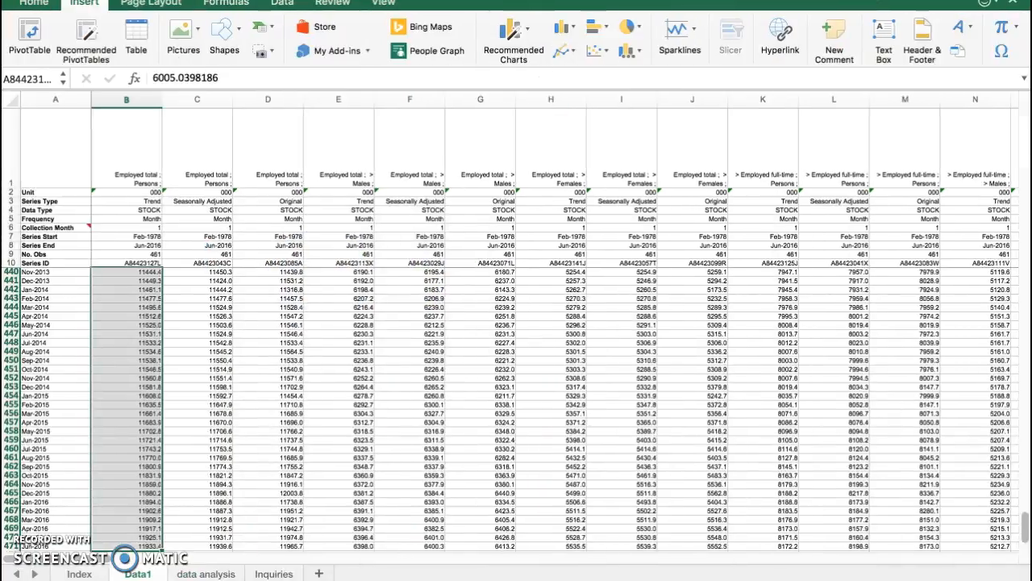
left_click(529, 34)
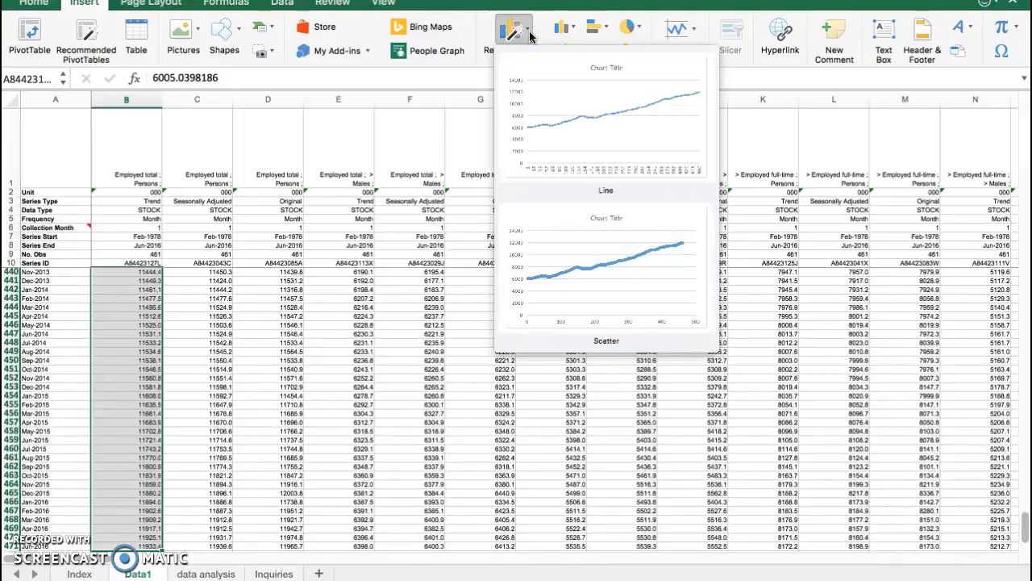
left_click(529, 34)
left_click(574, 50)
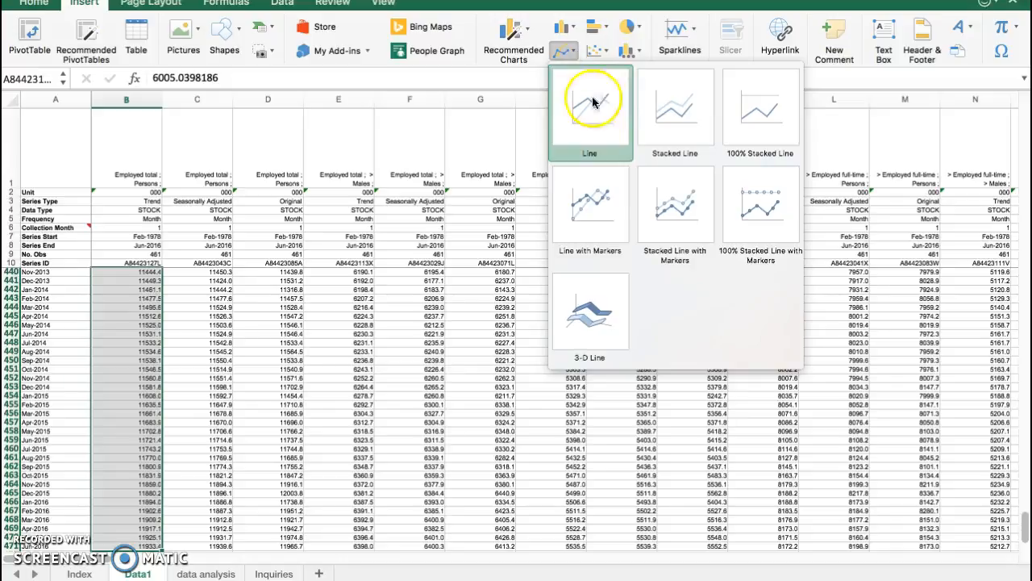
left_click(604, 118)
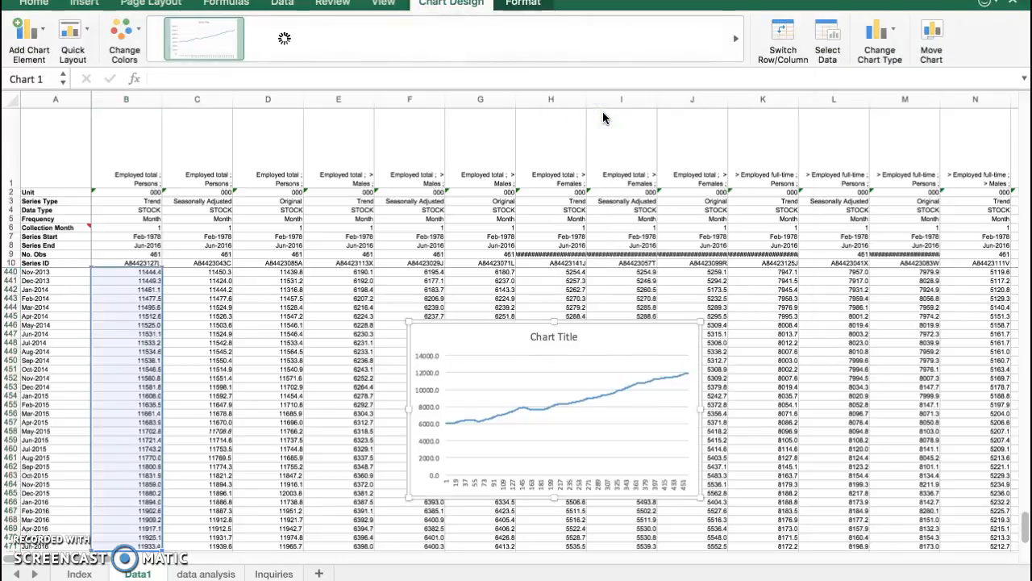
Move the line chart up beside the column headings on Data1 and paste a copy of it at C6 on the data analysis sheet
left_click_drag(645, 324, 650, 167)
left_click_drag(532, 192, 506, 145)
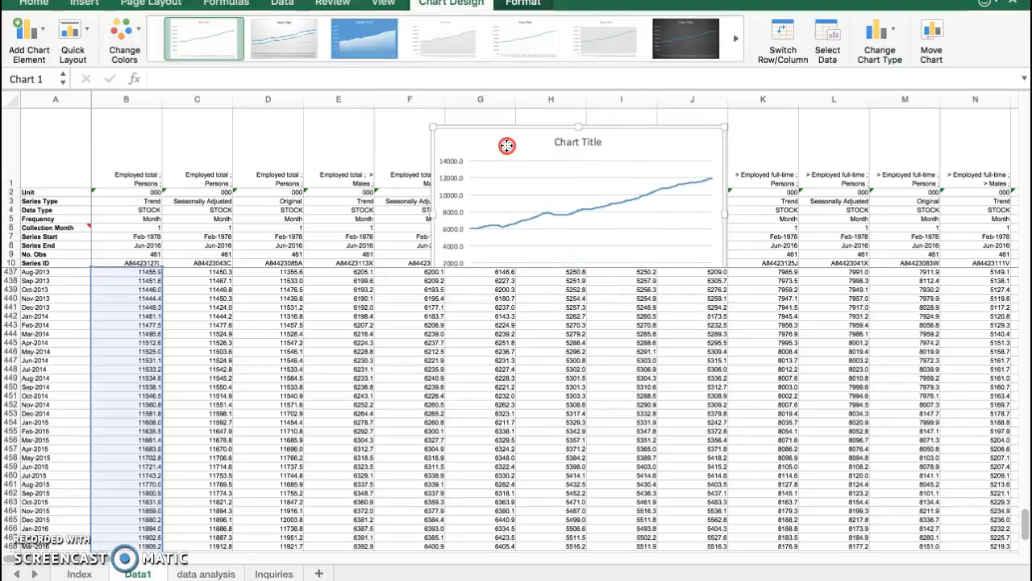
right_click(506, 145)
left_click(537, 167)
left_click(206, 574)
right_click(161, 164)
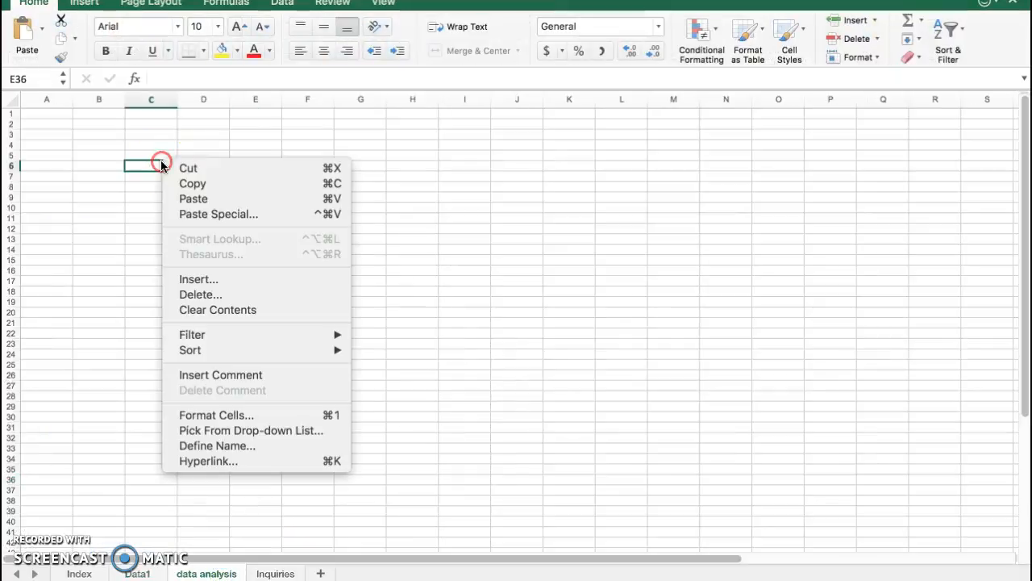
left_click(191, 200)
Replace the pasted chart's placeholder title with "Employed persons"
left_click(258, 178)
left_click(249, 174)
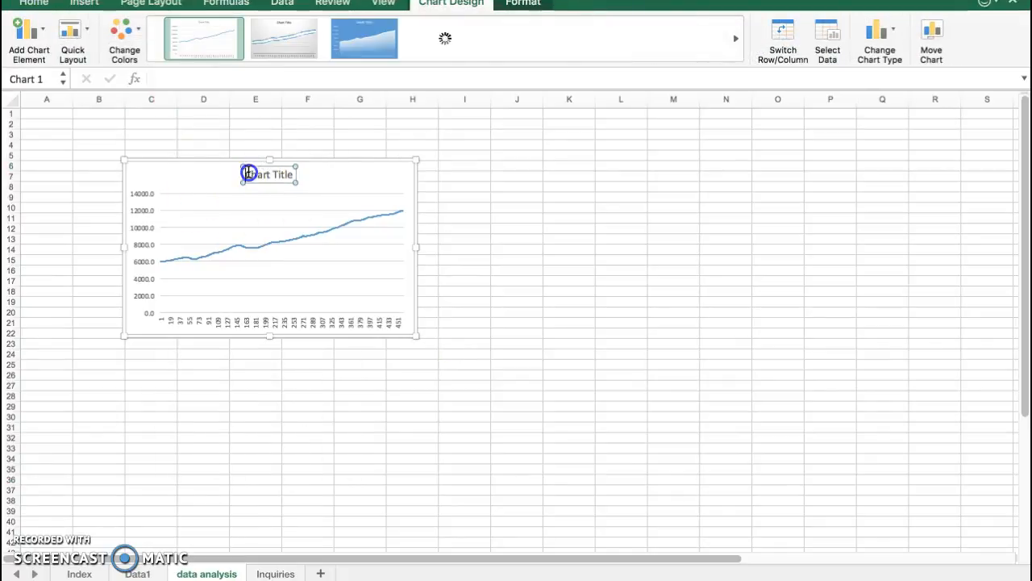
triple_click(292, 172)
type("Employed persons")
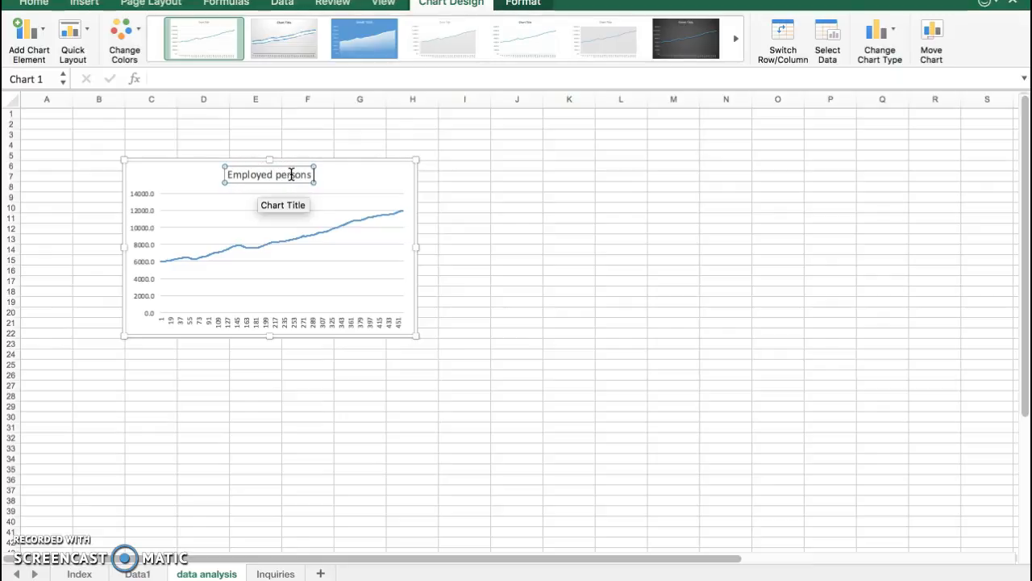
Check the date range on Data1 and extend the title of the chart on the data analysis sheet to "Employed persons 1978-2016"
left_click(133, 573)
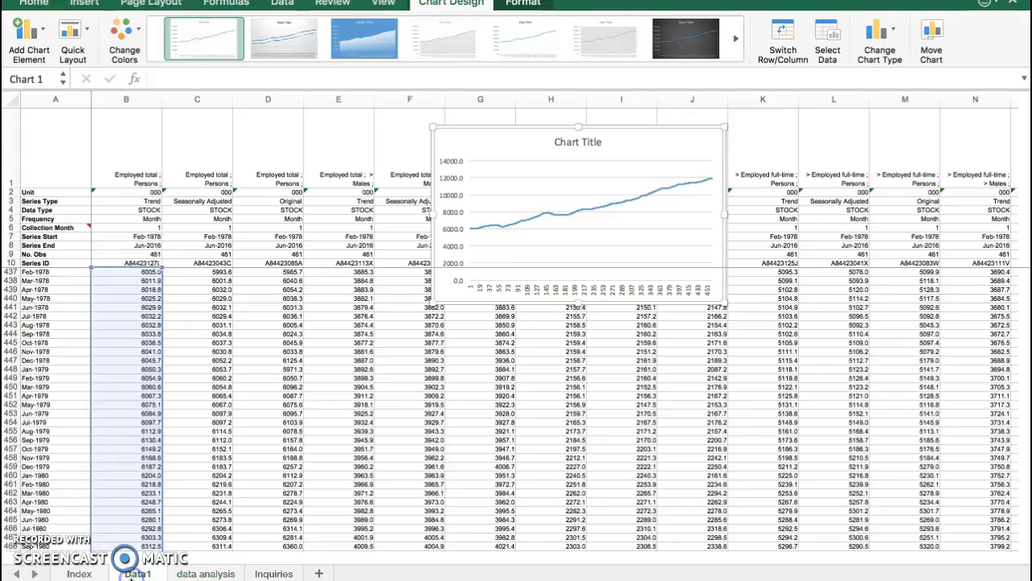
scroll(71, 446, "down", 20)
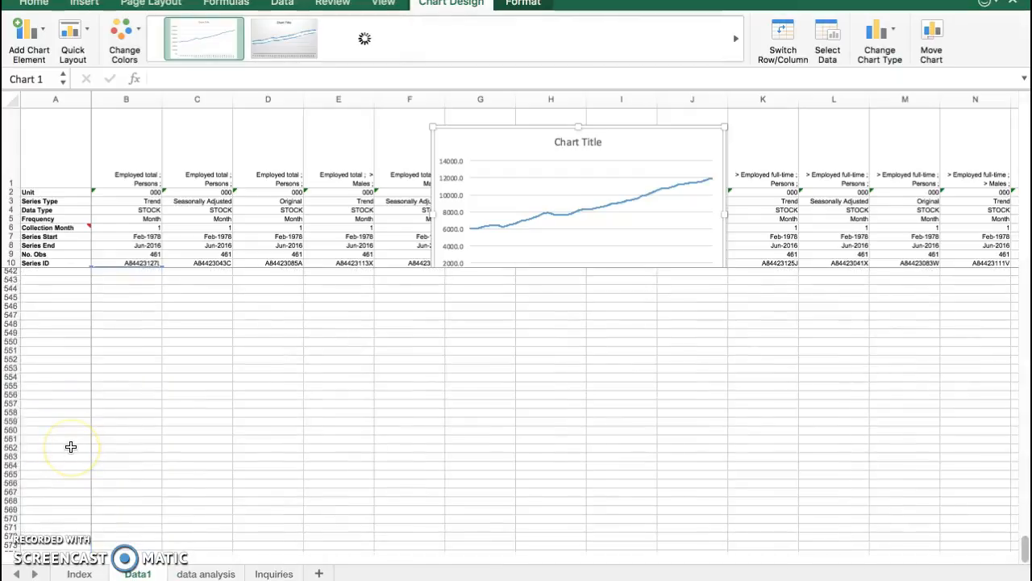
scroll(71, 446, "up", 20)
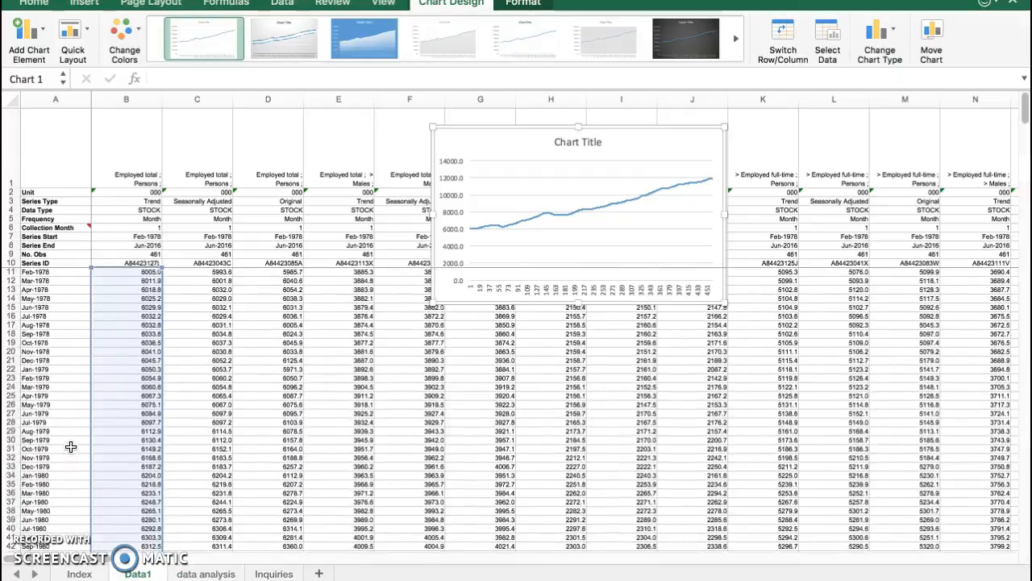
left_click(231, 575)
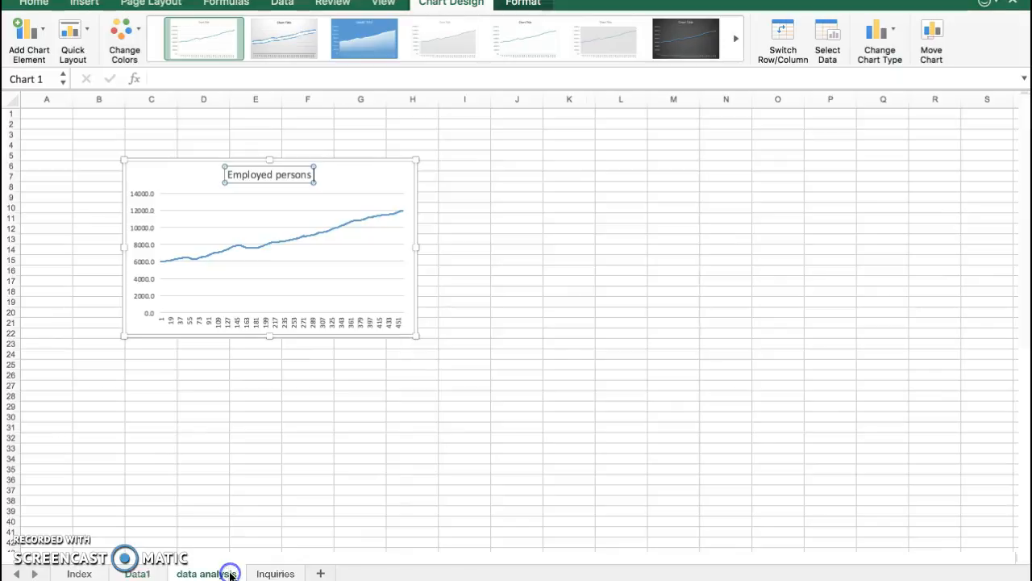
left_click(309, 174)
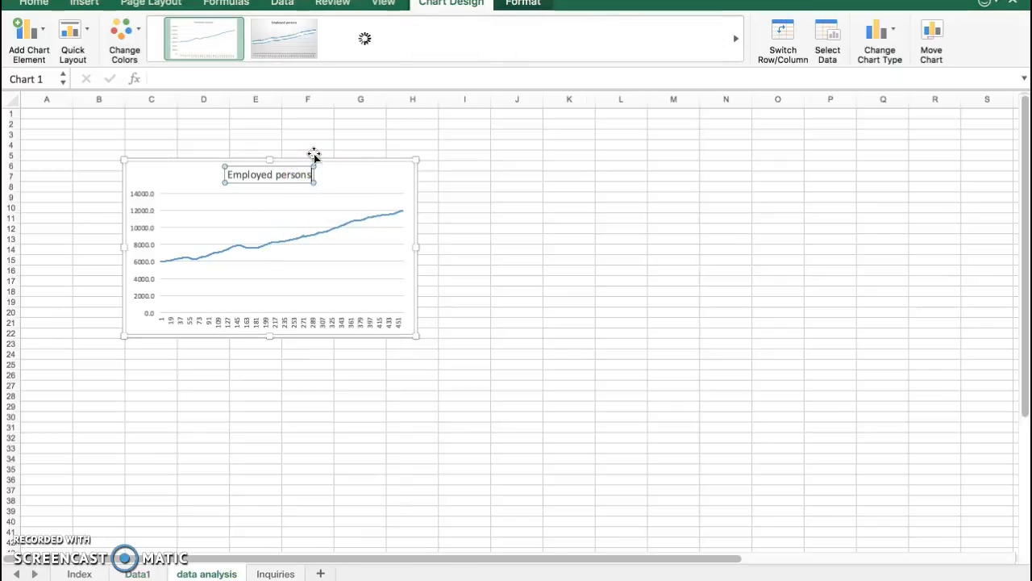
type("1978-2016")
left_click(466, 296)
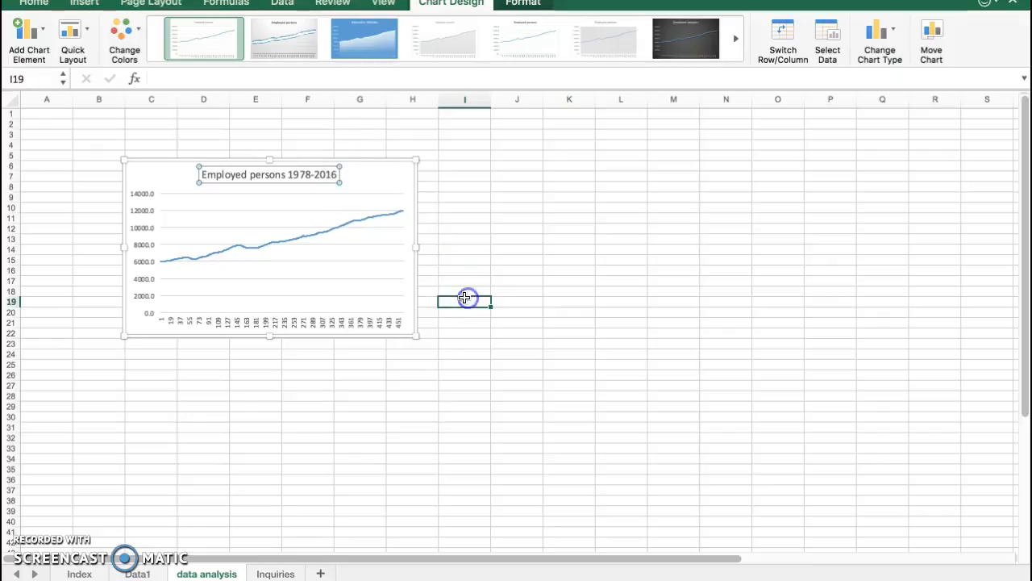
left_click(191, 322)
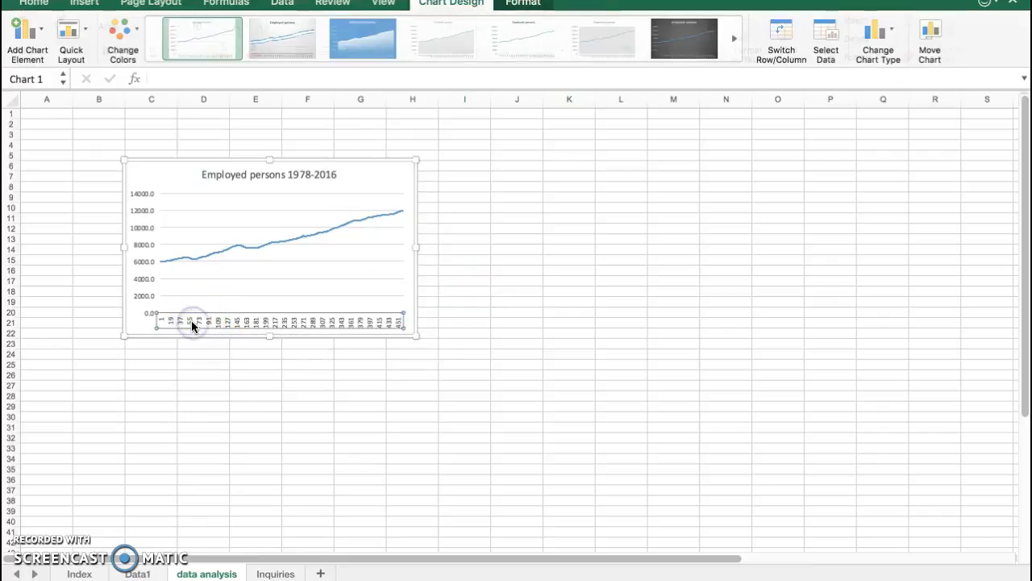
left_click(144, 233)
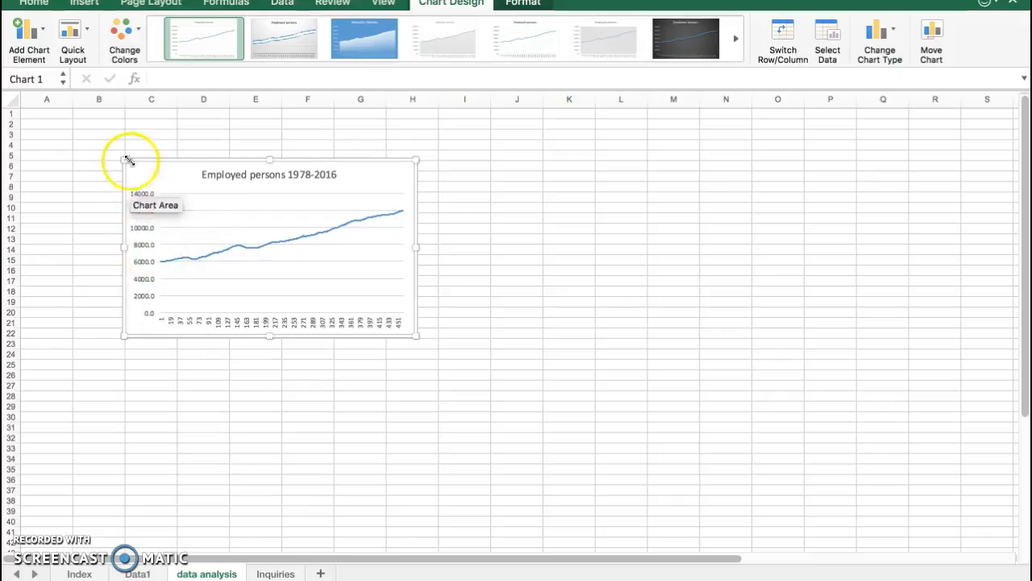
left_click(145, 574)
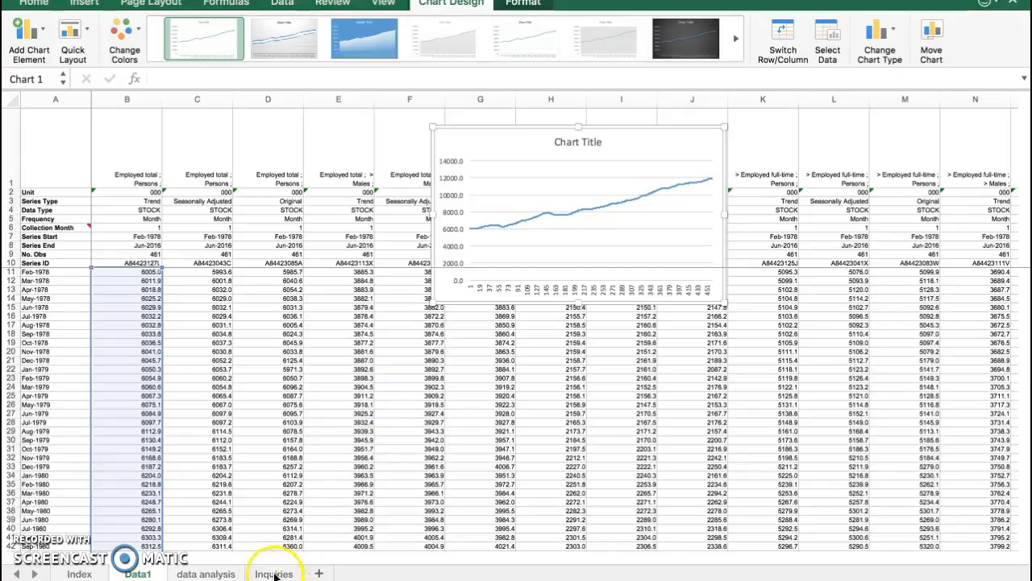
left_click(207, 574)
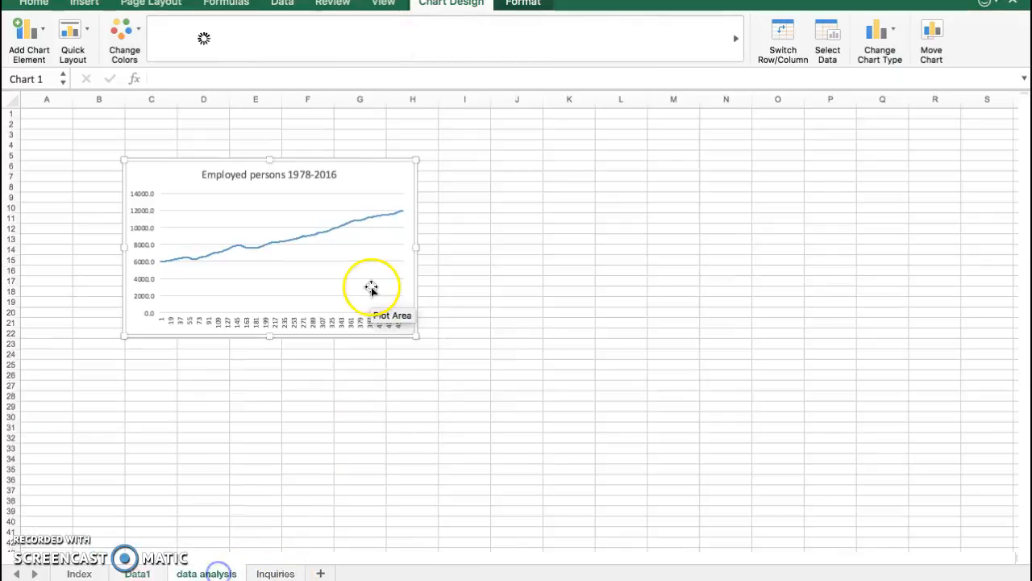
Set the chart's horizontal axis labels to the dates in Data1!$A$11:$A$471 and enlarge the chart to about column K and row 32
right_click(321, 307)
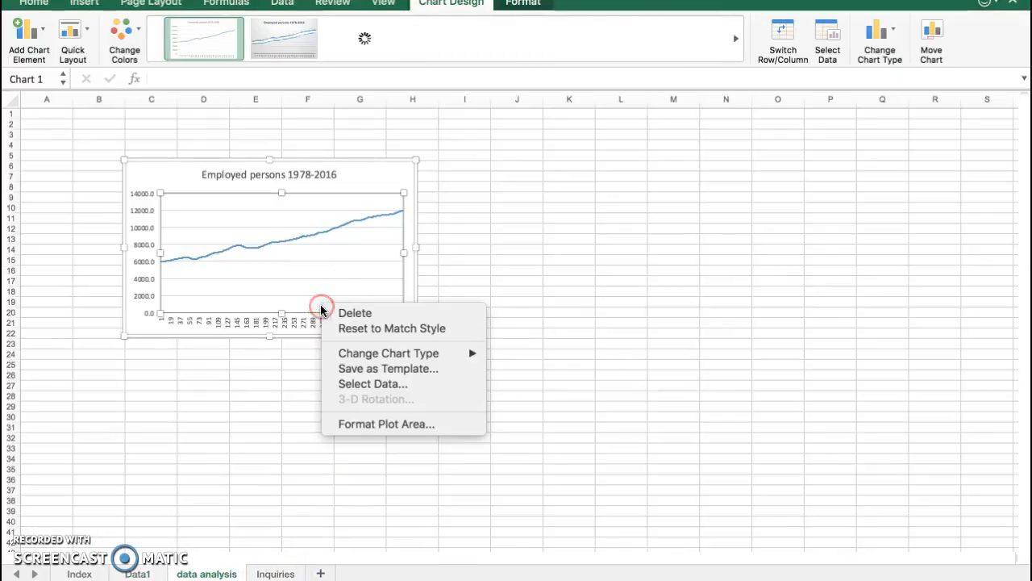
left_click(365, 384)
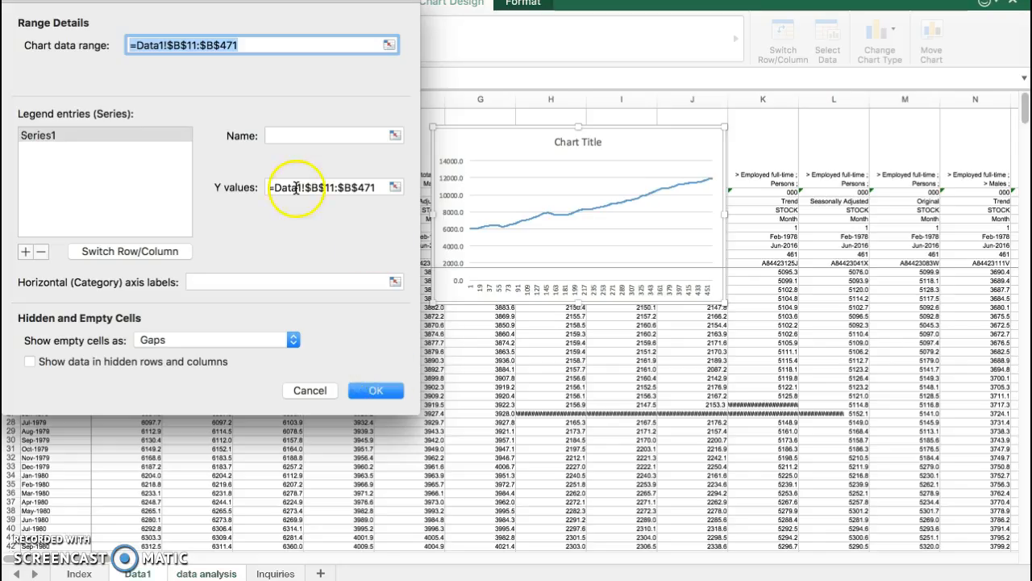
left_click(206, 279)
left_click_drag(157, 1, 535, 25)
left_click(51, 273)
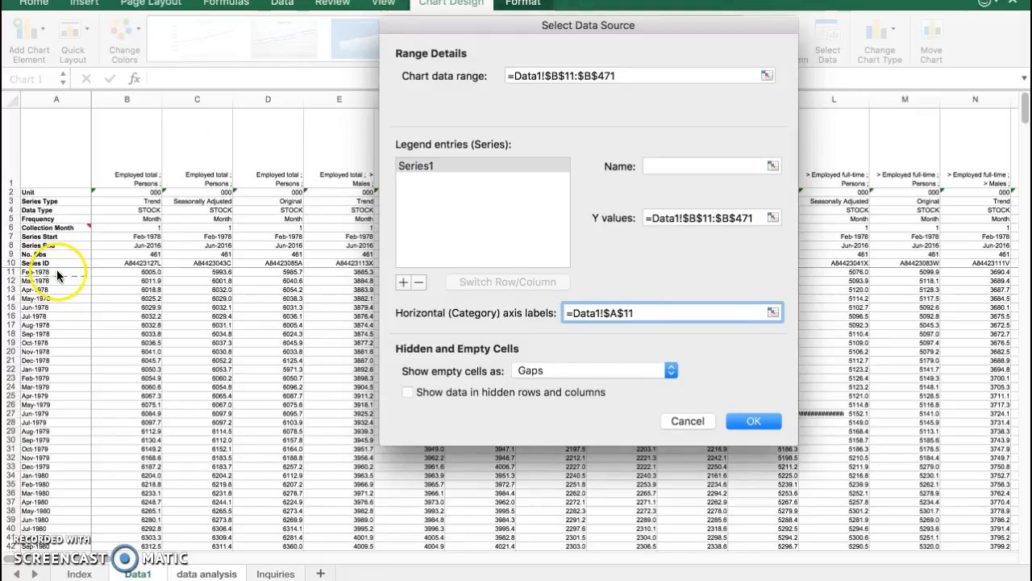
scroll(49, 475, "down", 20)
scroll(48, 478, "up", 12)
scroll(48, 478, "down", 8)
scroll(47, 355, "up", 2)
left_click(49, 368, "shift")
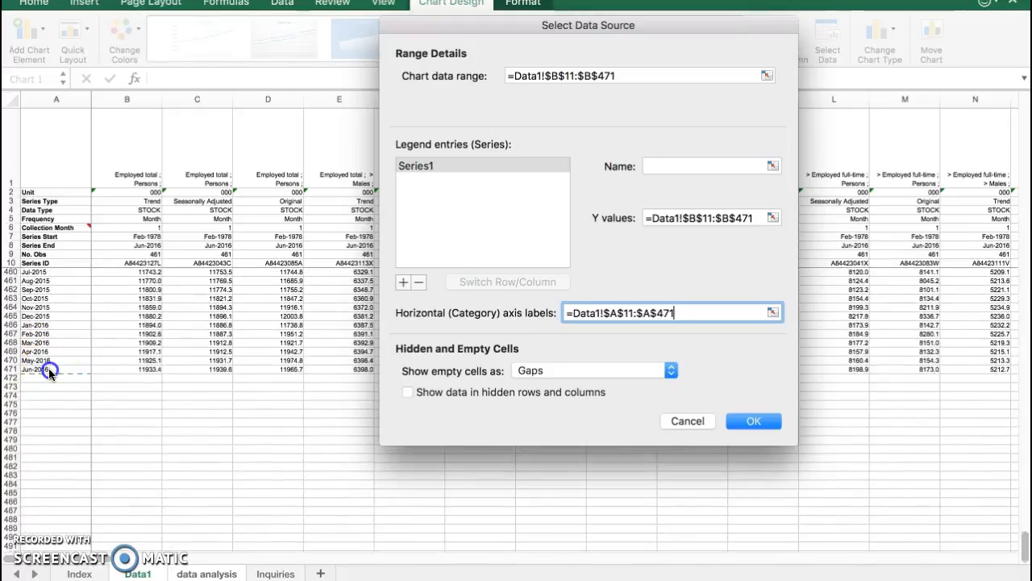
left_click(737, 420)
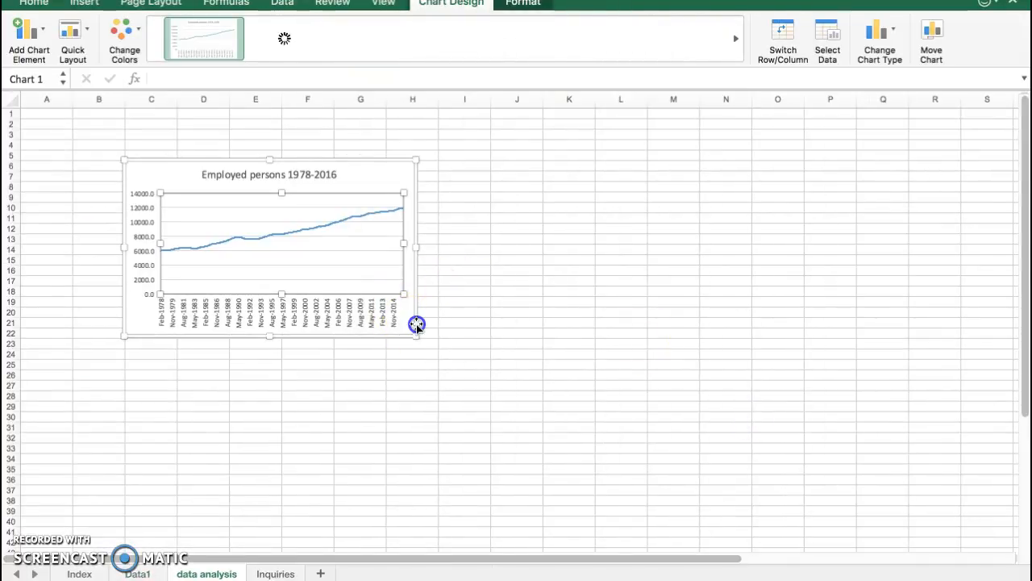
left_click_drag(416, 335, 567, 441)
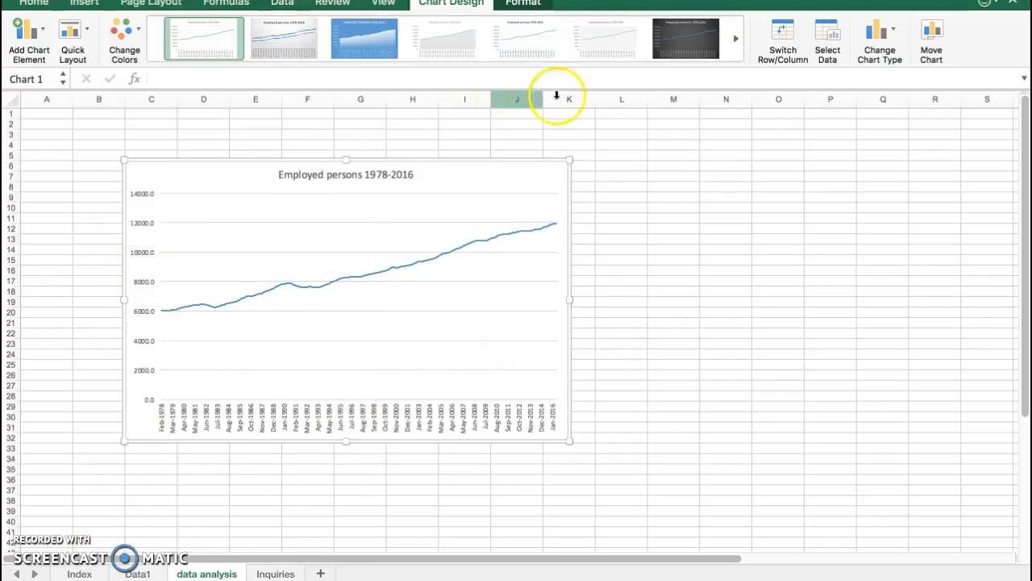
left_click(644, 173)
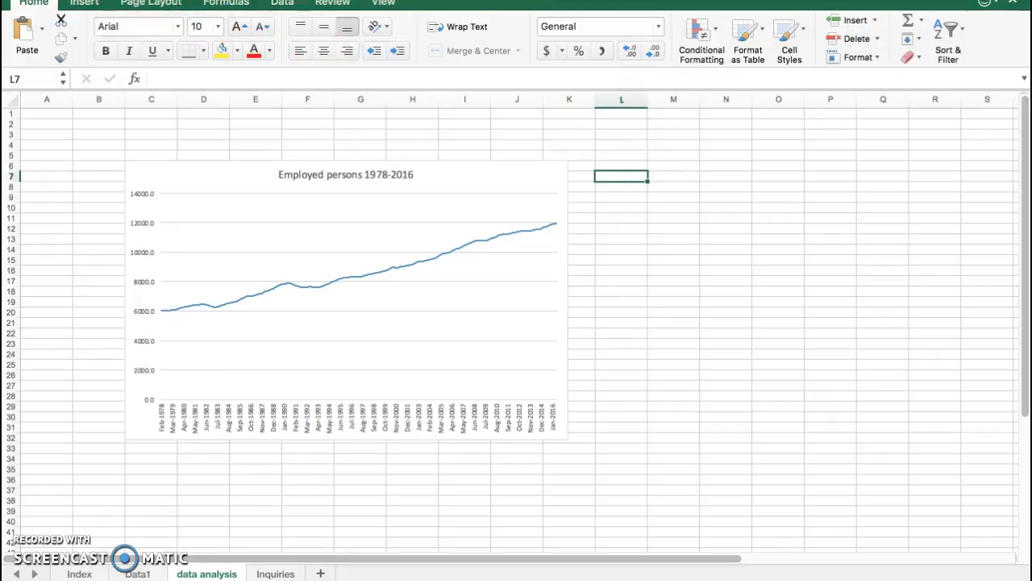
Start the Descriptive Statistics tool from the Data Analysis tools
left_click(304, 0)
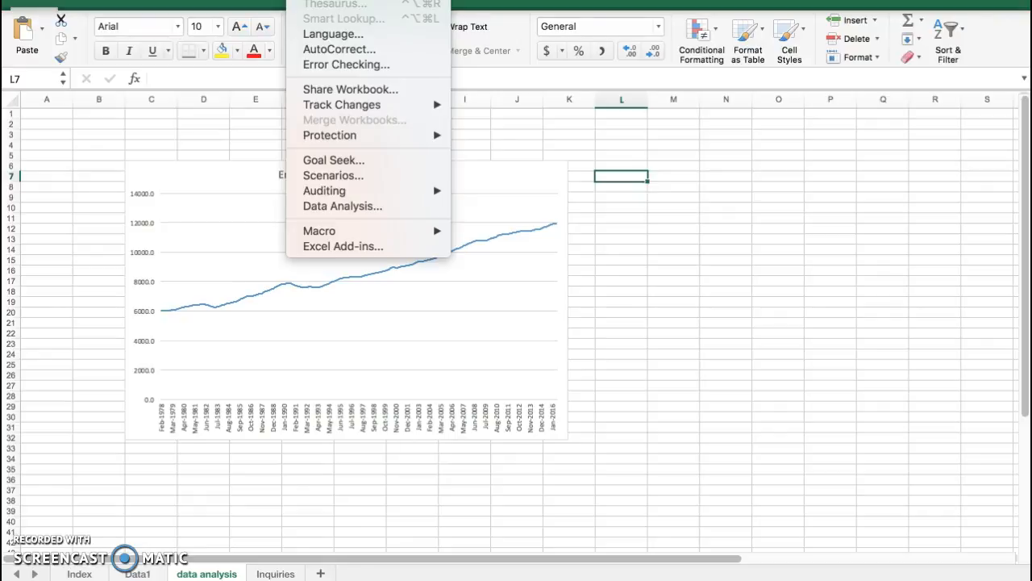
left_click(359, 207)
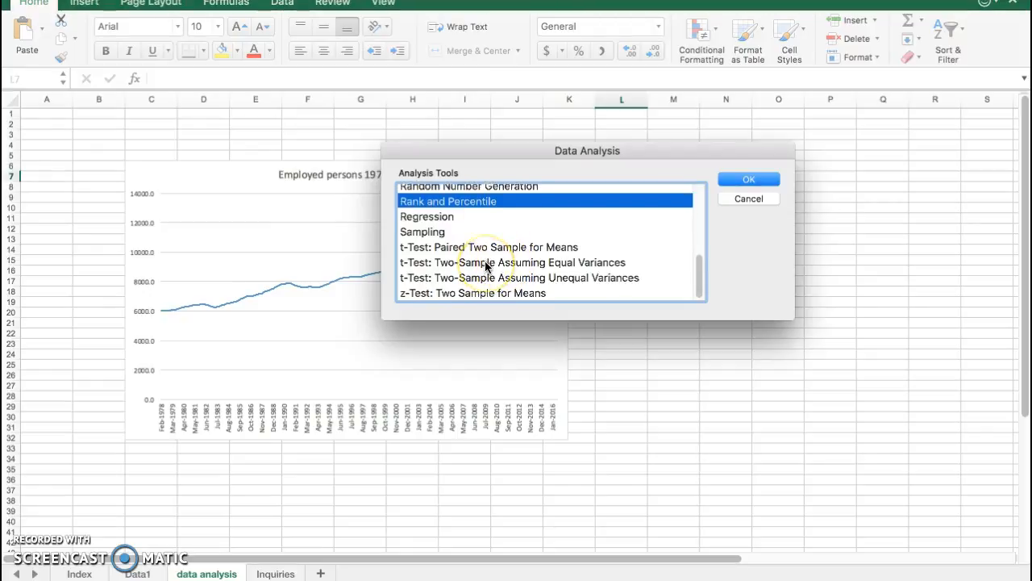
scroll(492, 266, "up", 5)
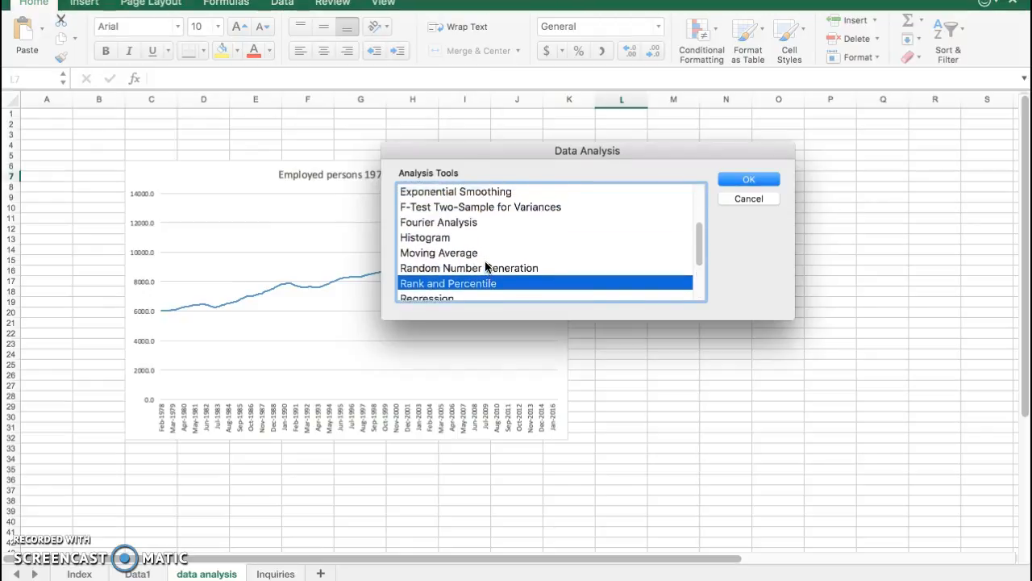
scroll(486, 265, "up", 4)
left_click(475, 237)
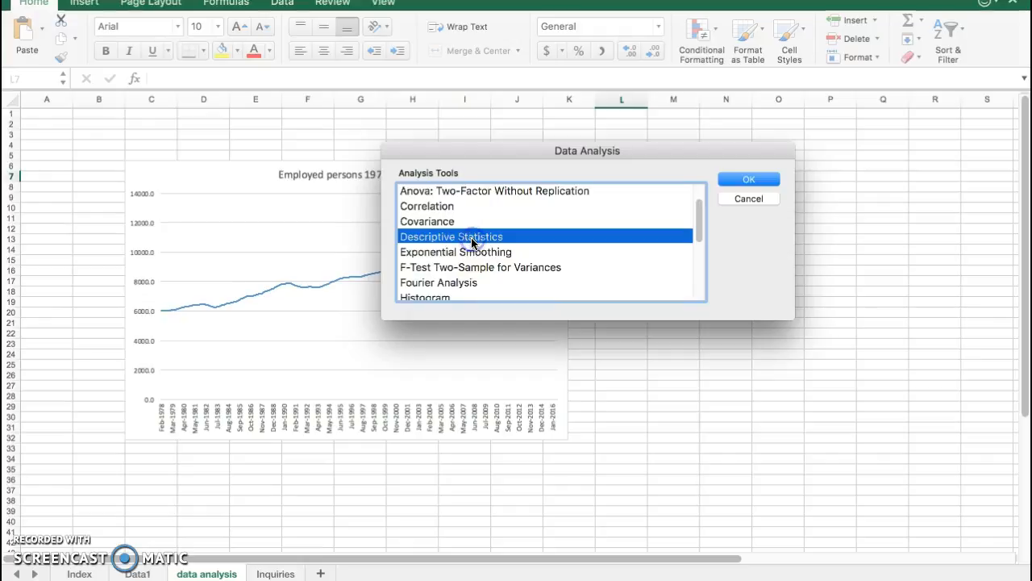
left_click(752, 178)
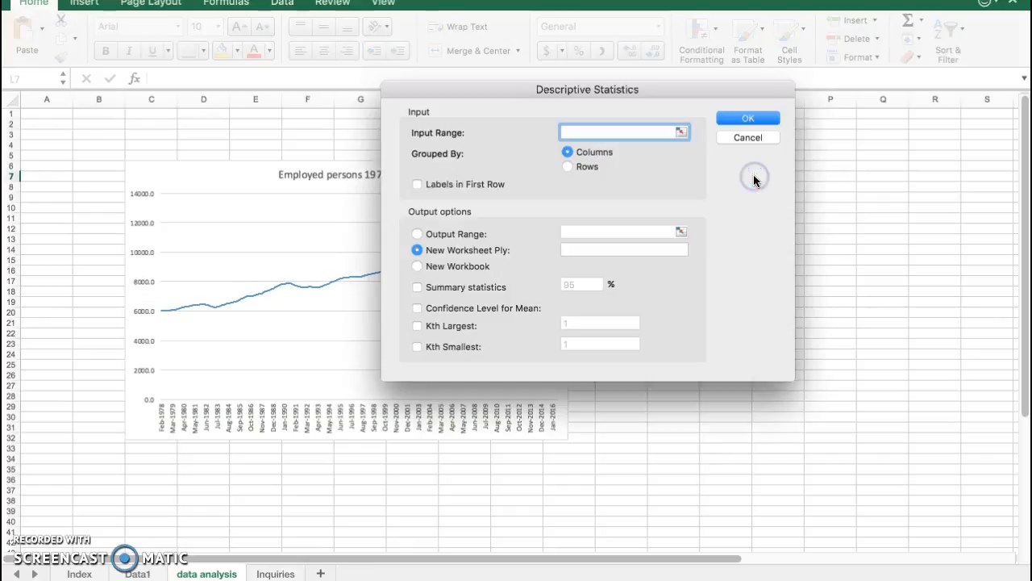
Set the input range for the descriptive statistics to the total employed persons trend series, Data1!$B$11:$B$471
left_click(89, 573)
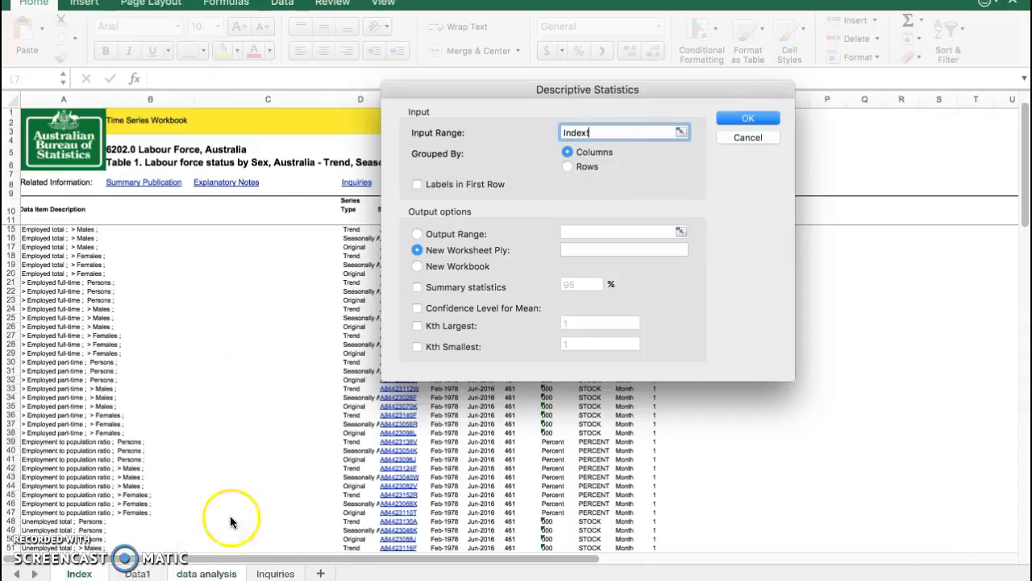
left_click(139, 574)
left_click(139, 369)
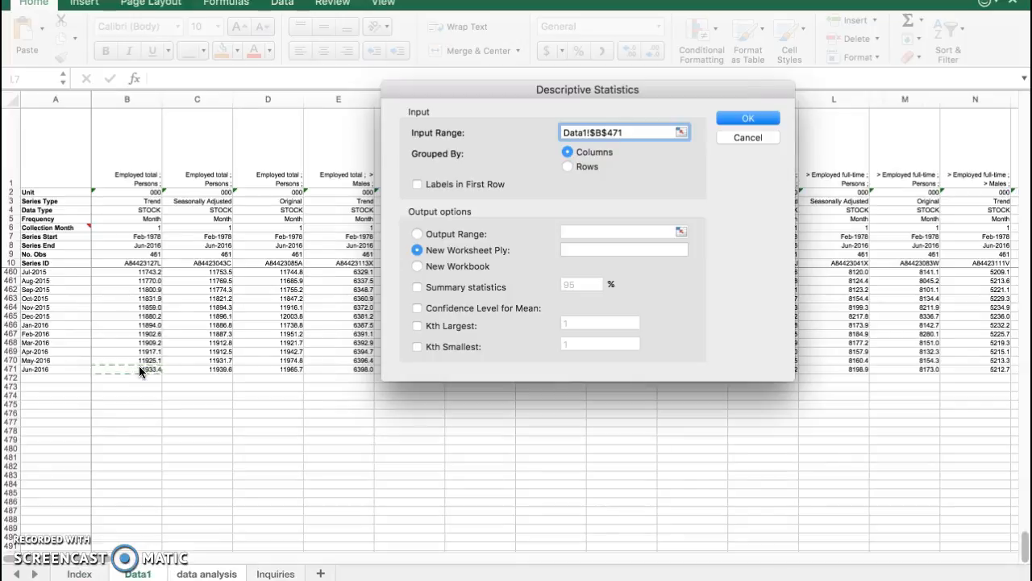
scroll(138, 365, "up", 20)
left_click(129, 271)
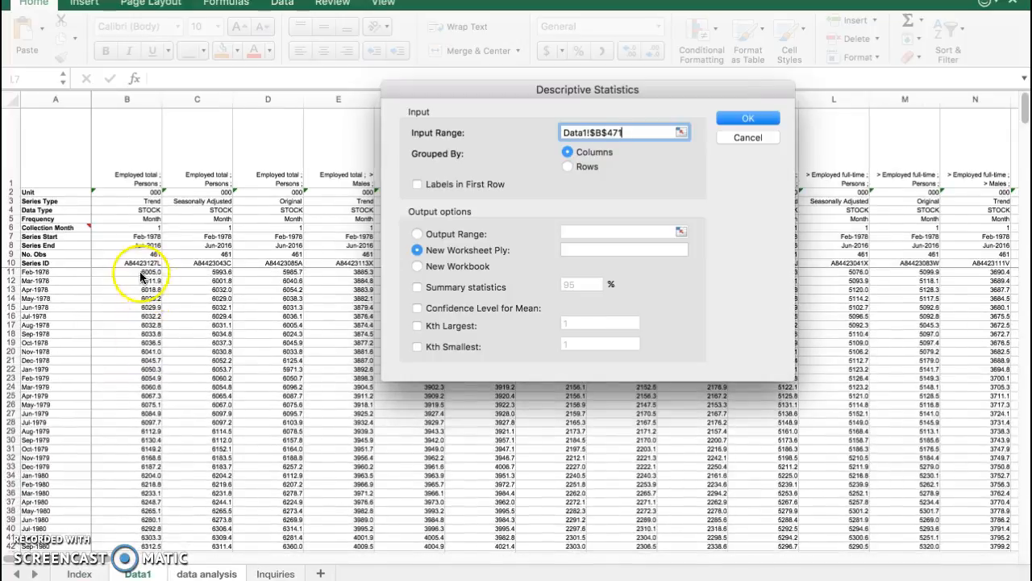
scroll(126, 368, "down", 15)
scroll(126, 367, "down", 20)
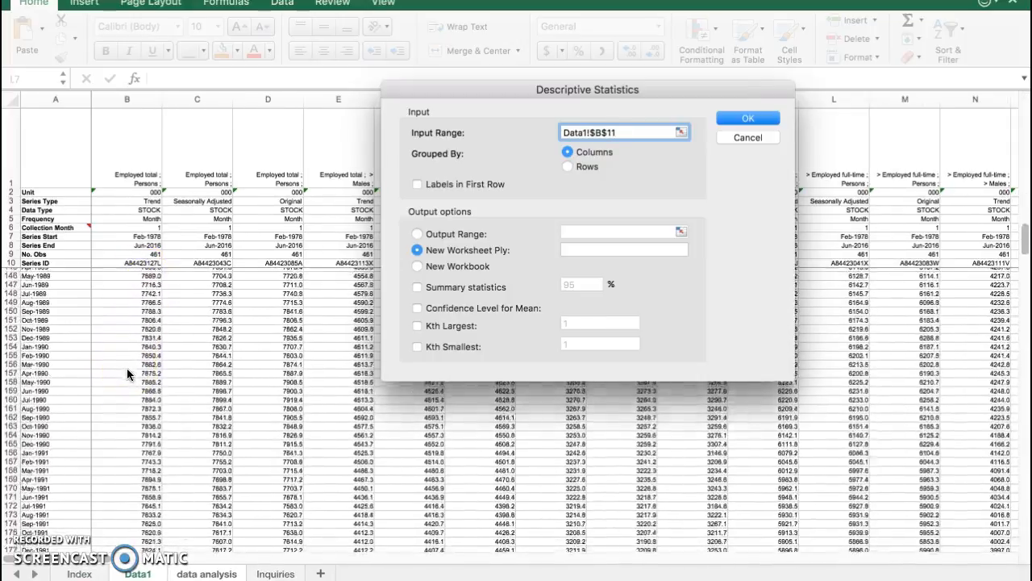
scroll(127, 368, "down", 18)
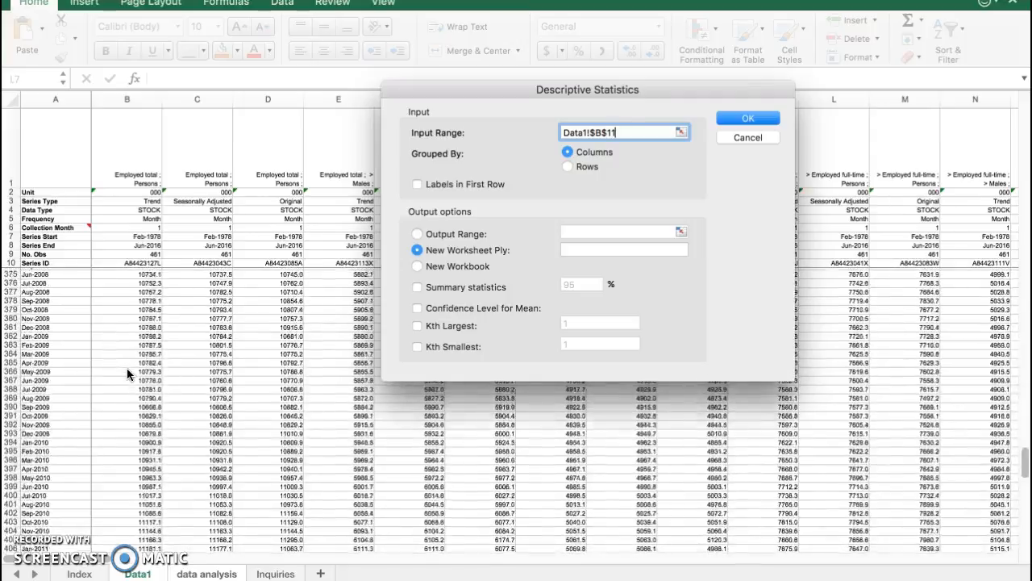
left_click(135, 318, "shift")
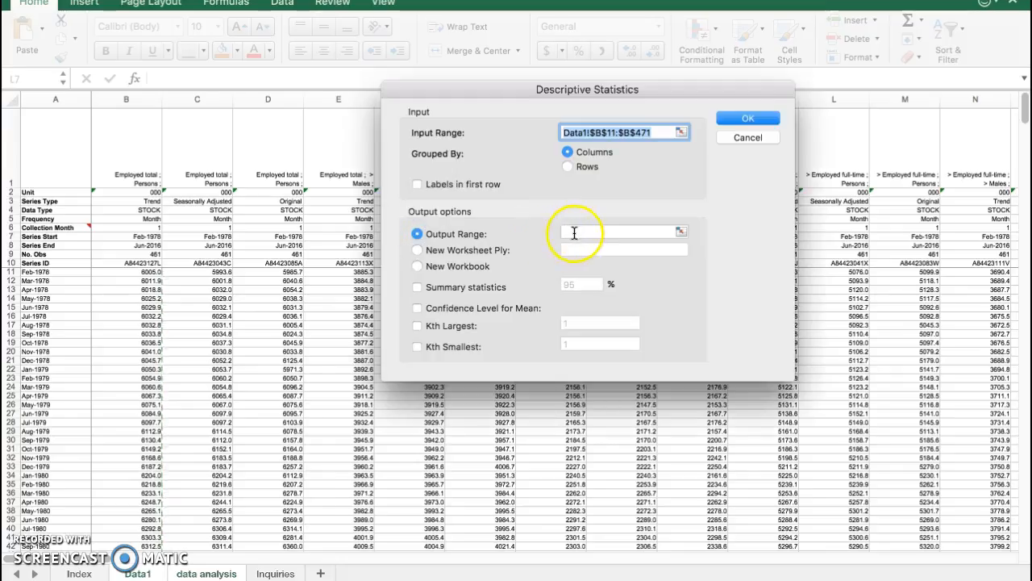
Set the output range to $L$28:$S$53 on the data analysis sheet, include summary statistics and generate the table
left_click(574, 233)
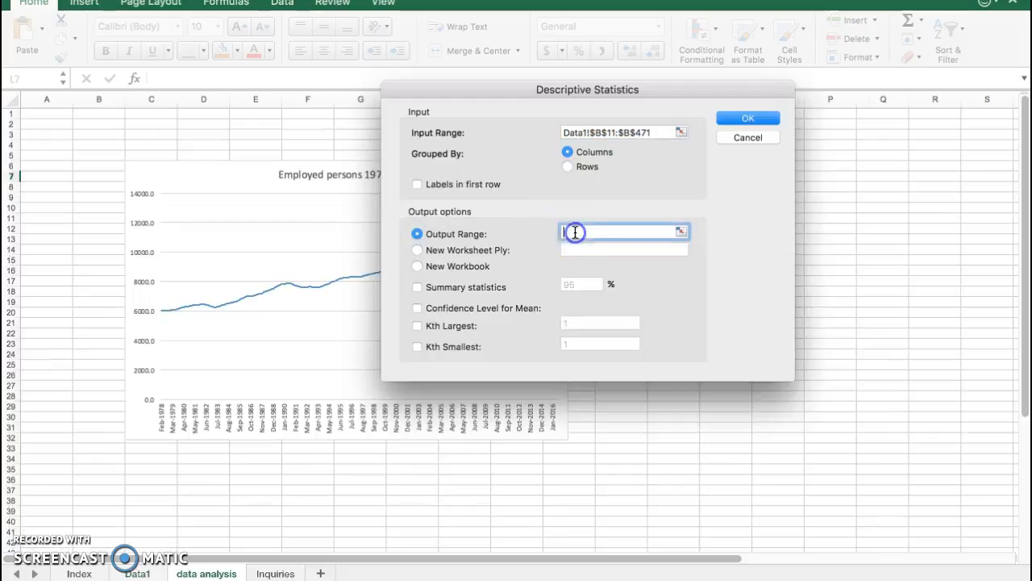
left_click_drag(642, 393, 990, 549)
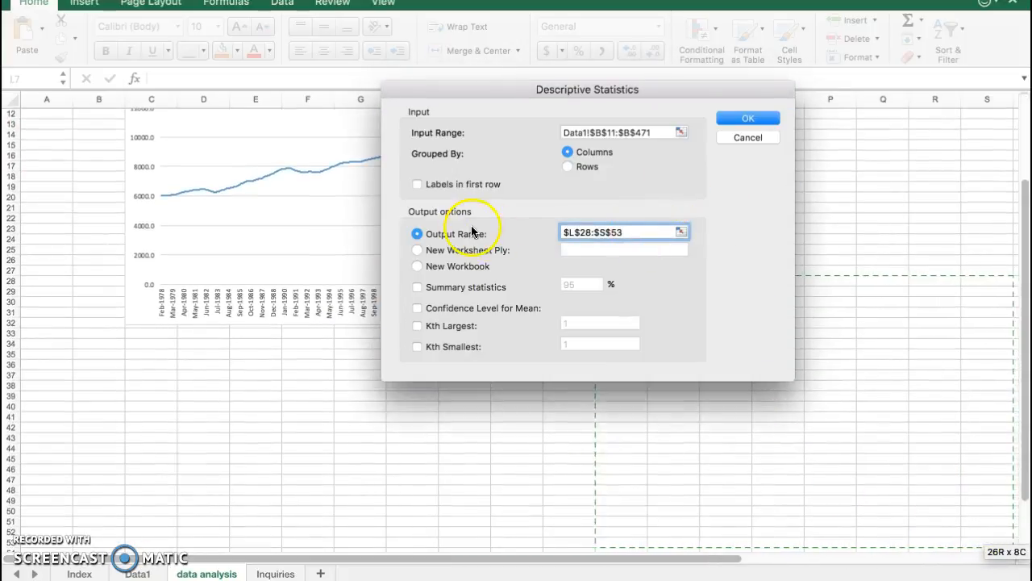
left_click(416, 285)
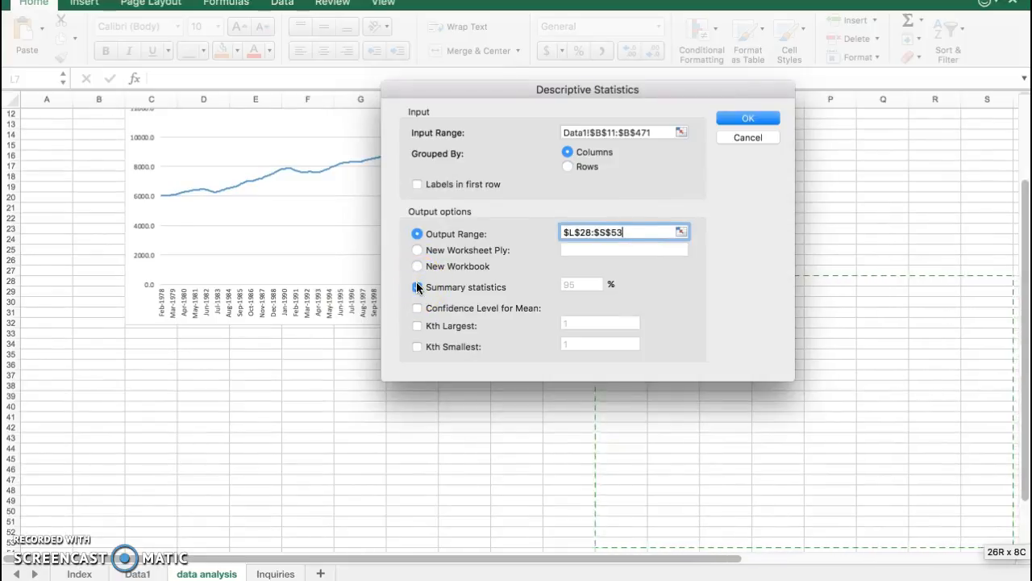
left_click(755, 118)
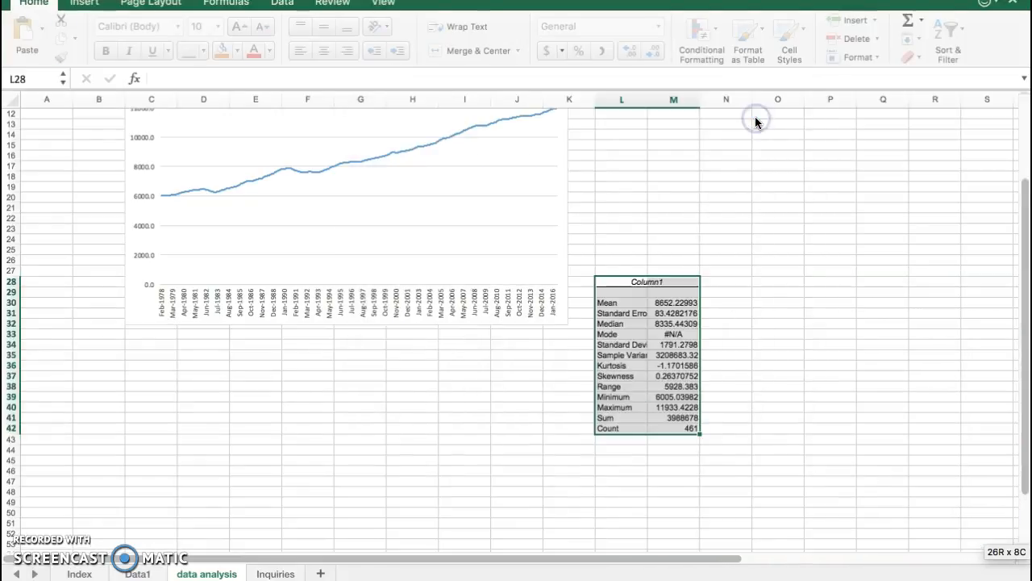
Replace the statistics table's heading in L28 with "Total Persons Employed" and widen column L to fit the statistic names
left_click(645, 281)
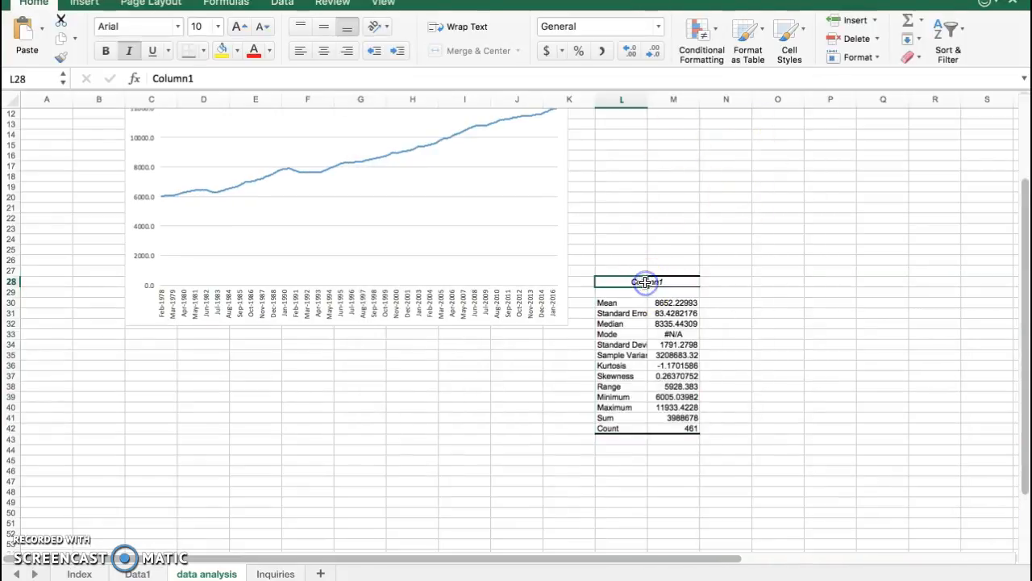
key("BackSpace")
type("Total Pe")
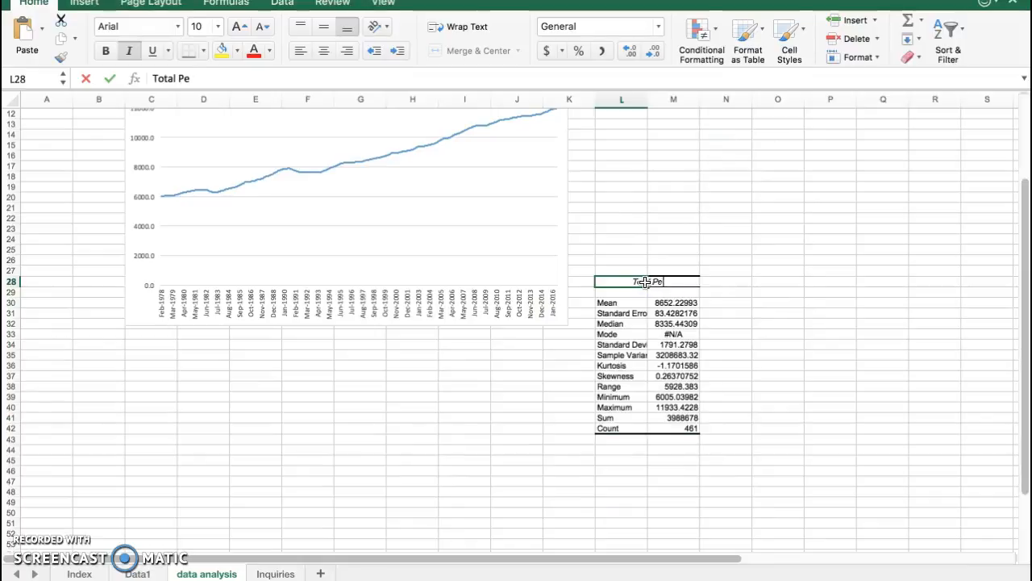
type("rsons Emplo")
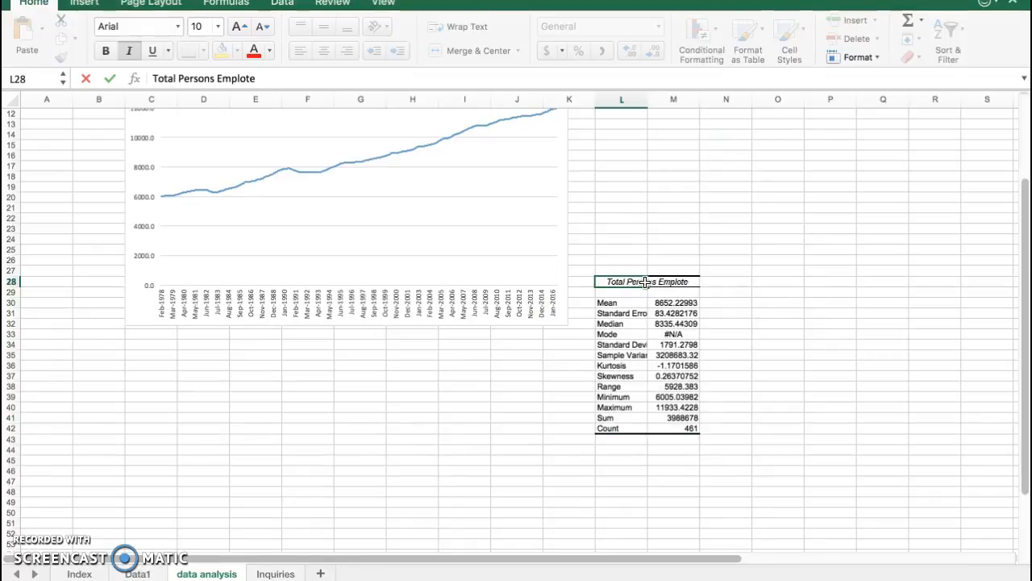
type("yed")
key("Return")
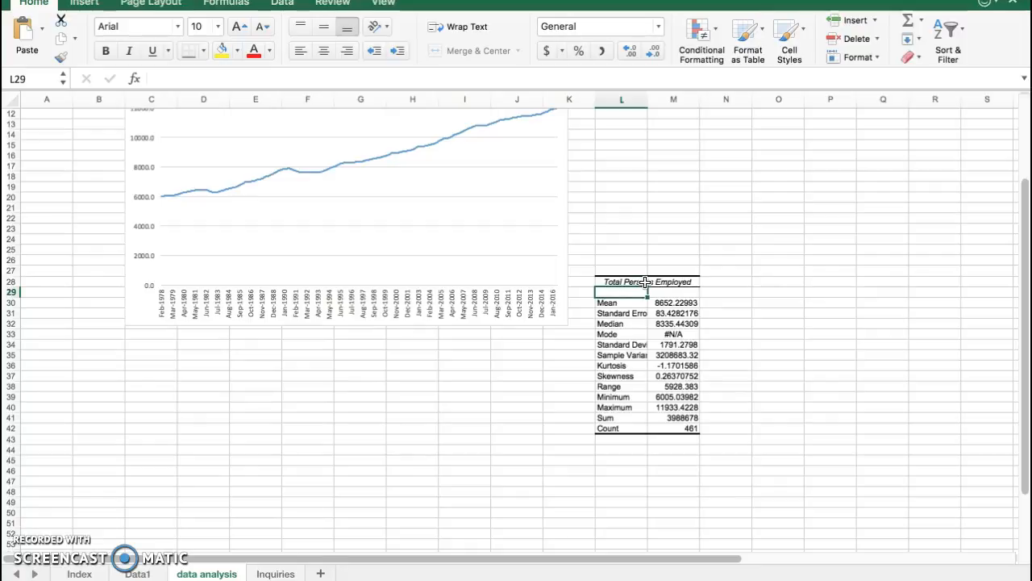
left_click(673, 302)
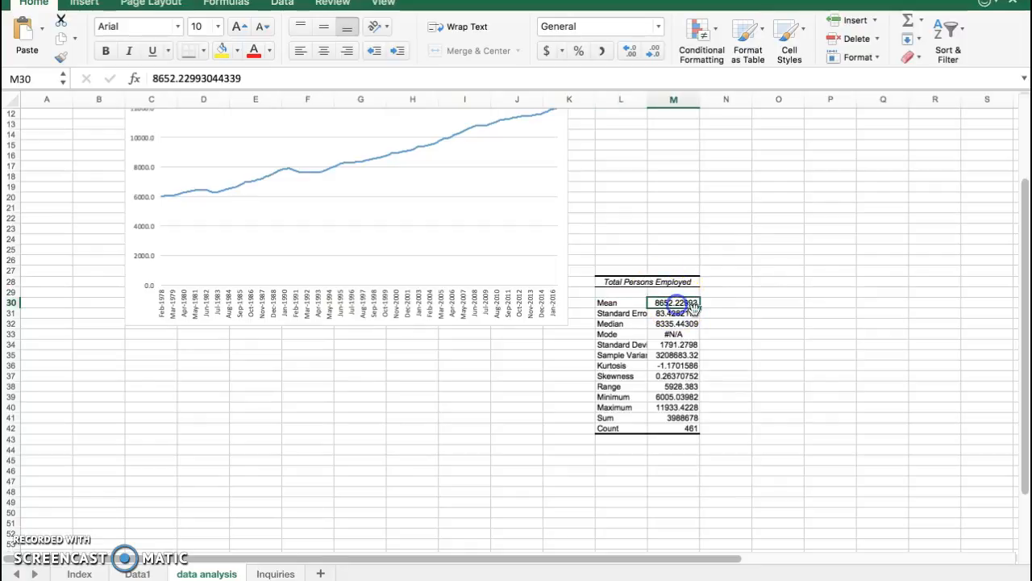
left_click_drag(647, 103, 678, 103)
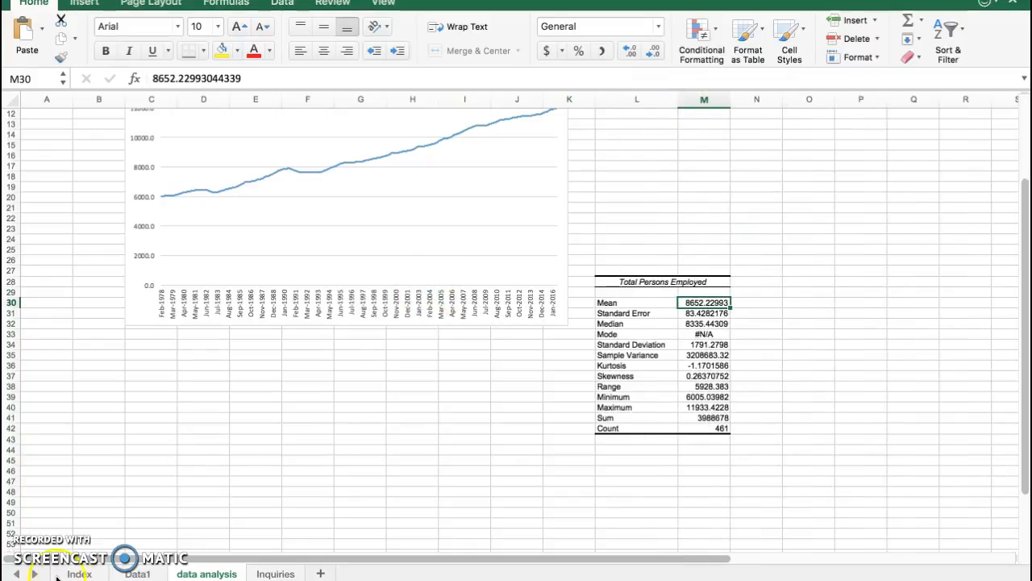
Check the series' number of observations on Data1 and review the count, standard deviation, skewness, minimum and maximum in the statistics table
left_click(129, 573)
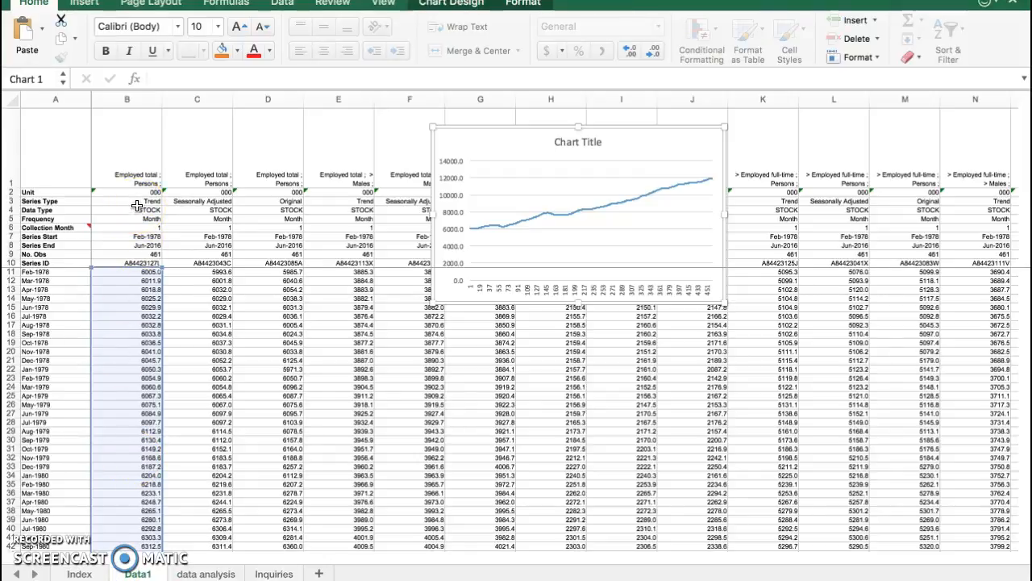
left_click(142, 253)
left_click(216, 573)
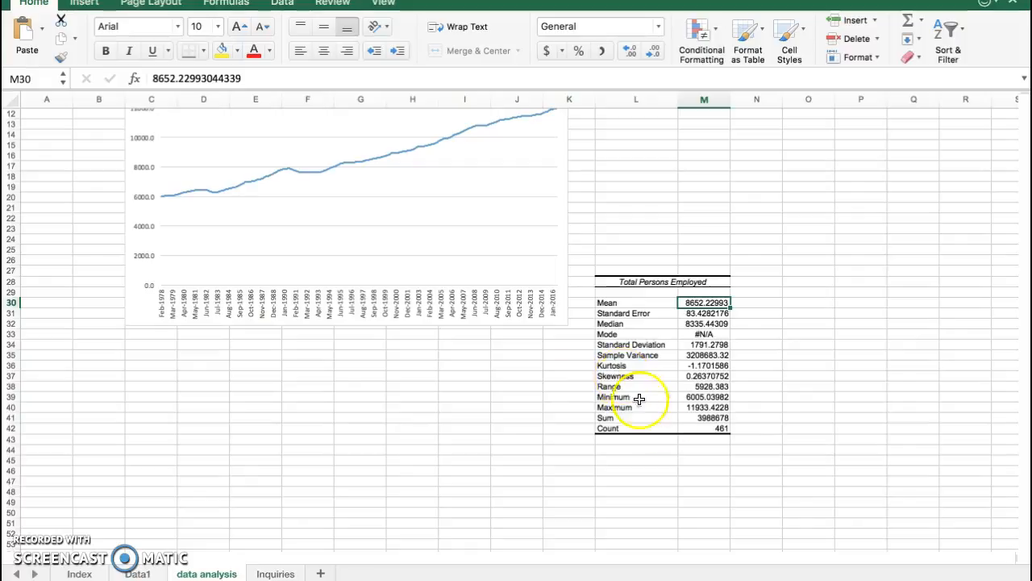
left_click(700, 427)
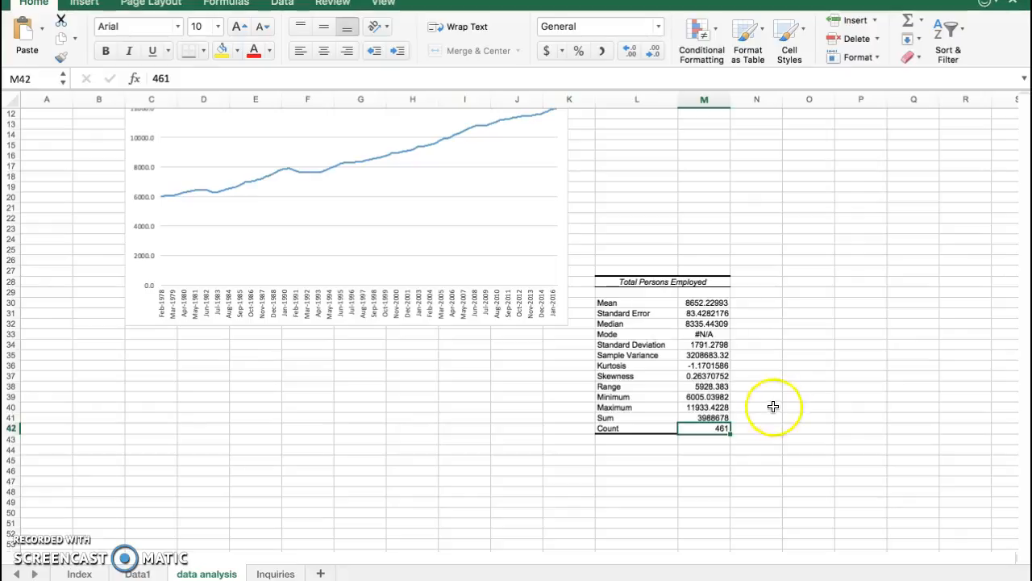
left_click(717, 345)
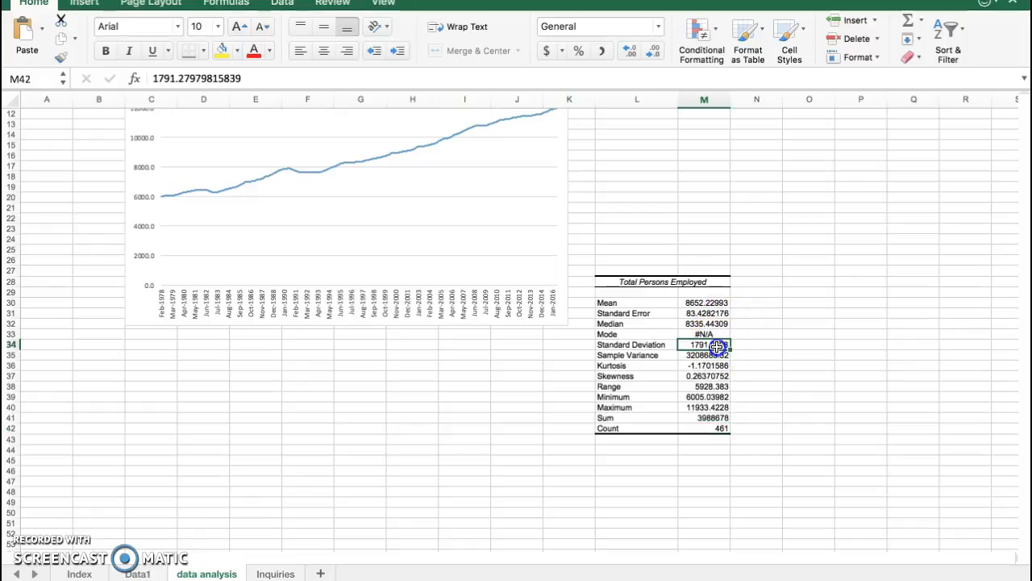
left_click_drag(634, 344, 722, 343)
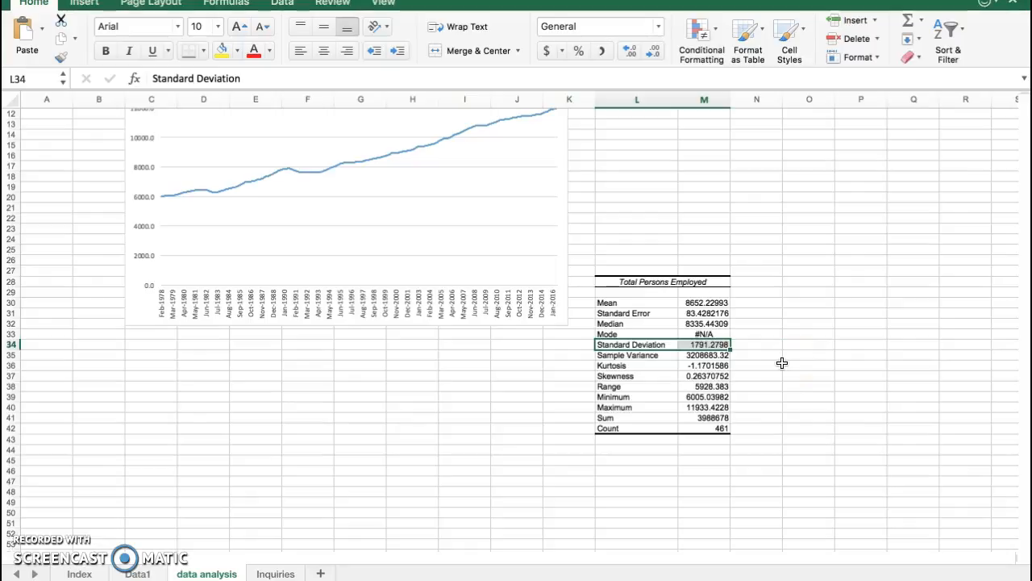
left_click(717, 376)
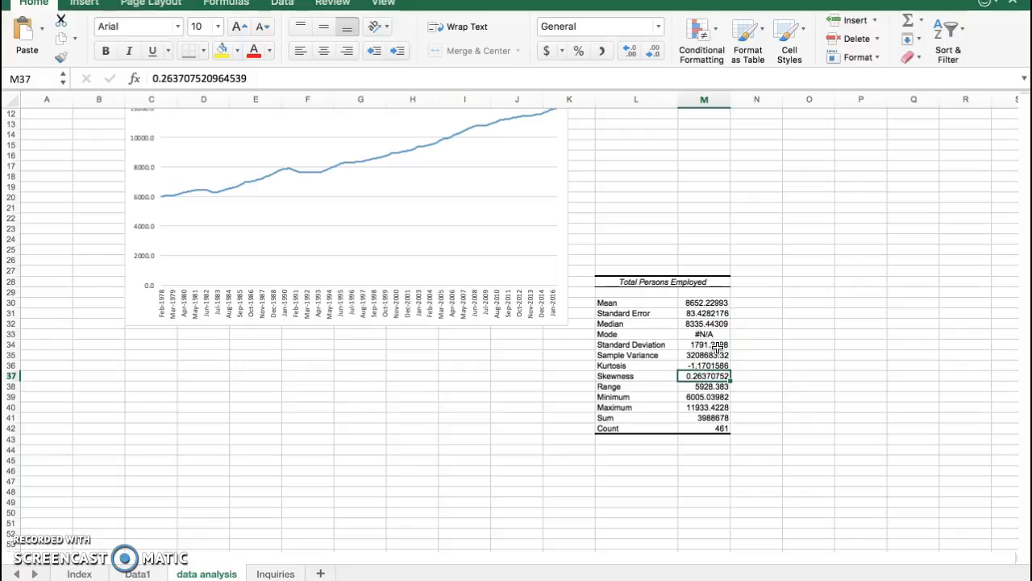
left_click(706, 397)
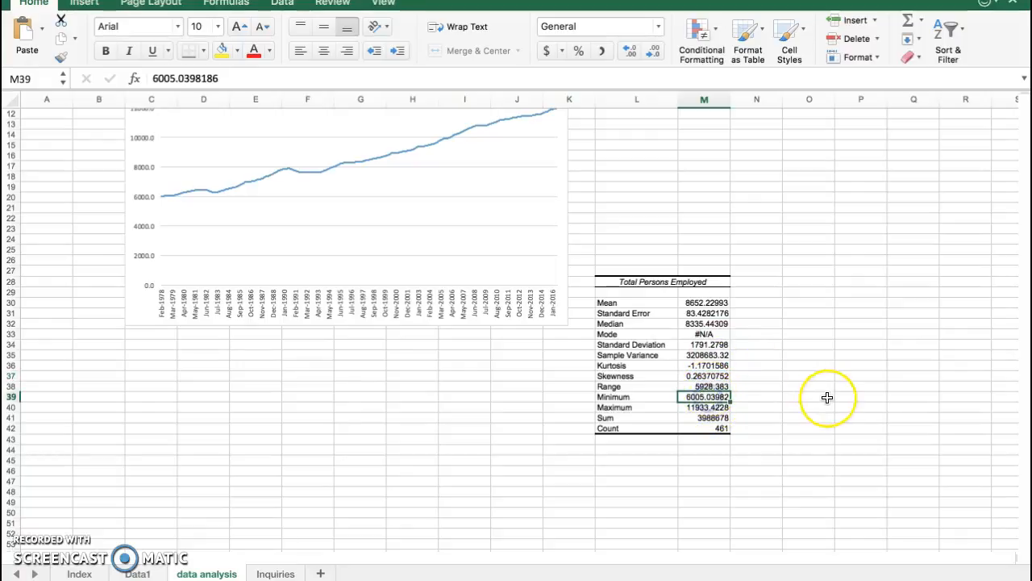
left_click(719, 408)
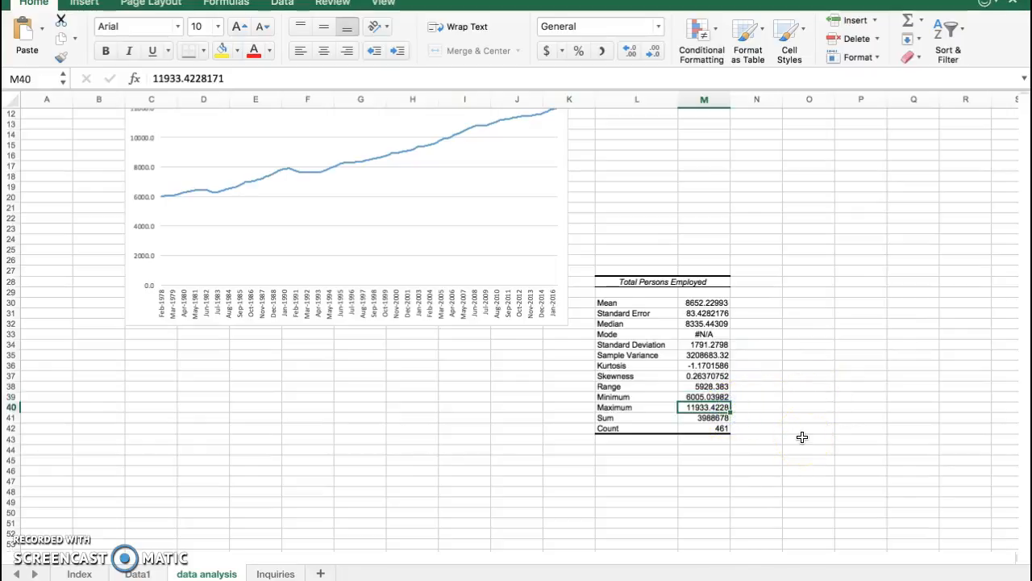
Format the statistics values in M30:M42 as Number with two decimal places
left_click_drag(709, 303, 714, 428)
key("super+1")
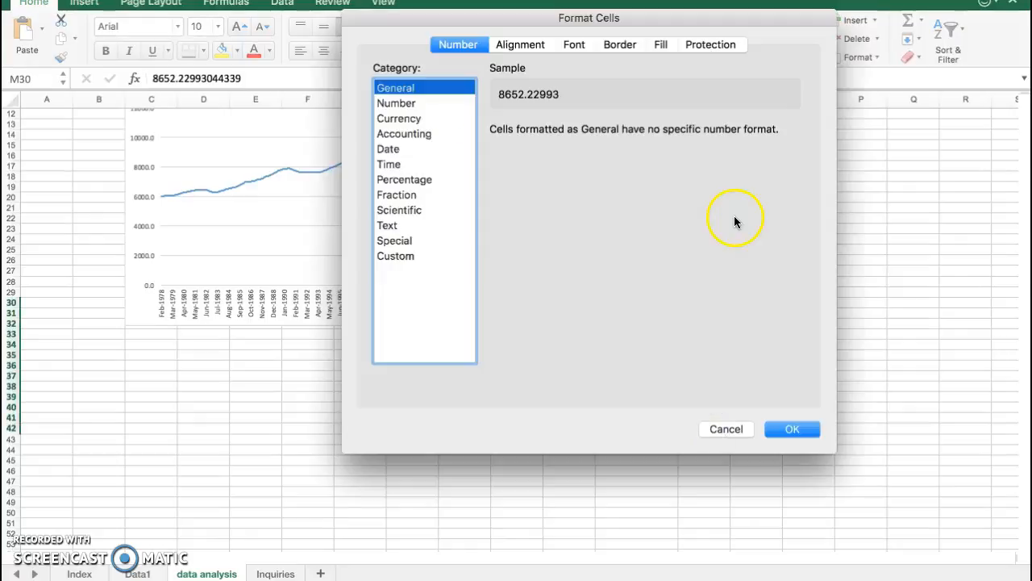
left_click(431, 103)
left_click(790, 433)
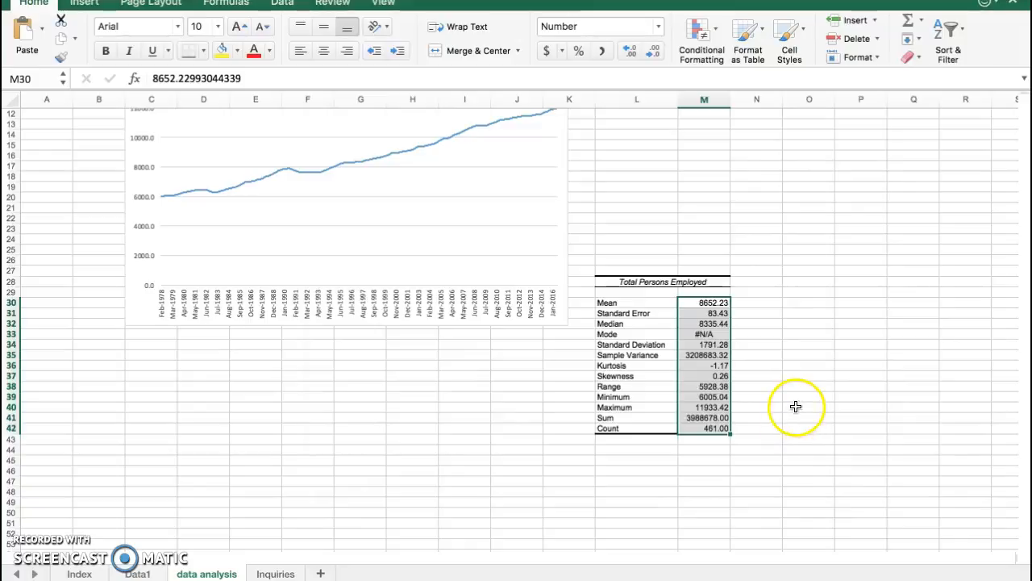
Set the Count value in M42 to zero decimal places
left_click(716, 427)
key("super+1")
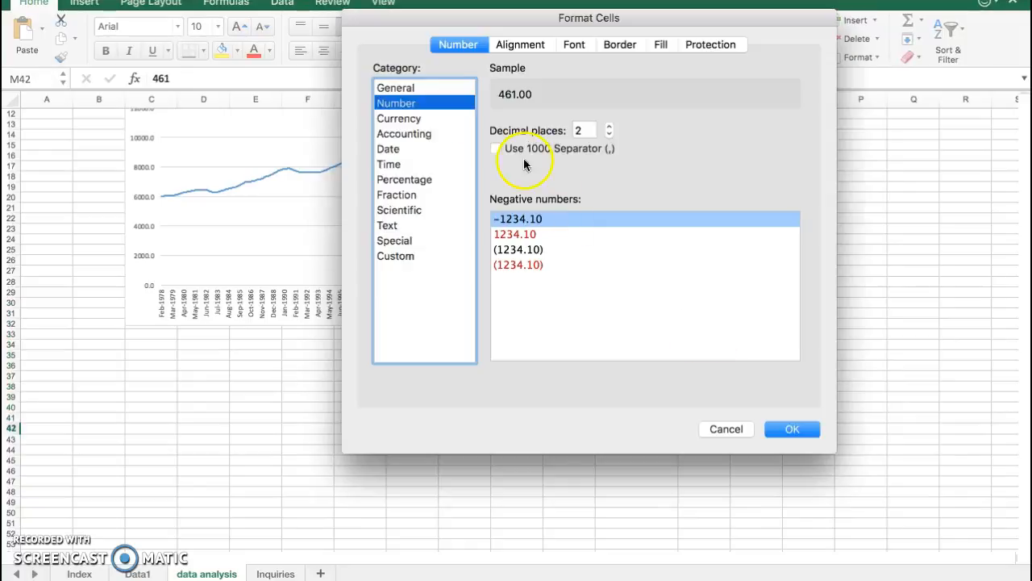
left_click(611, 137)
left_click(611, 137)
key("Return")
left_click(861, 406)
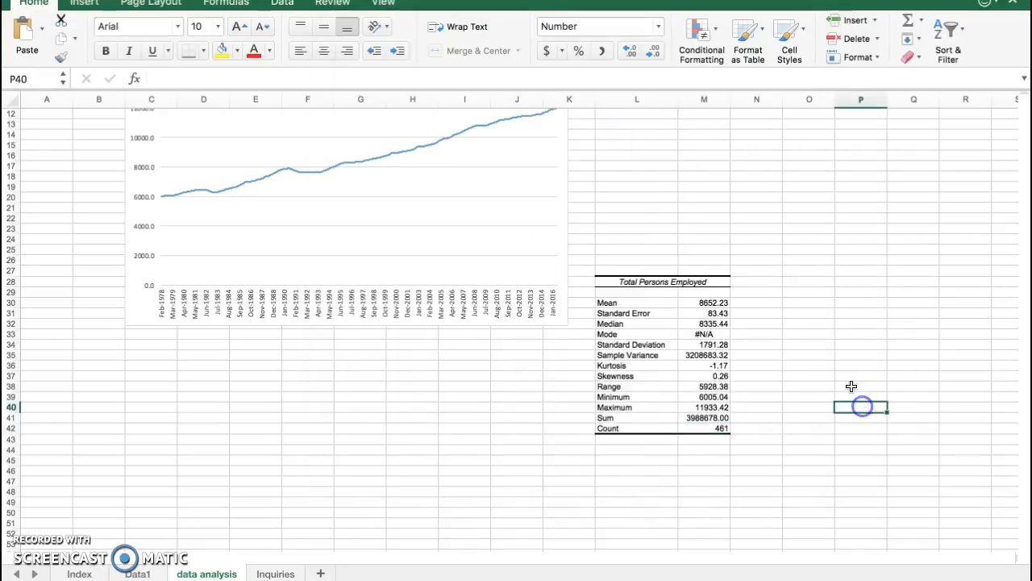
Delete the Mode row from the Total Persons Employed statistics table
left_click(704, 334)
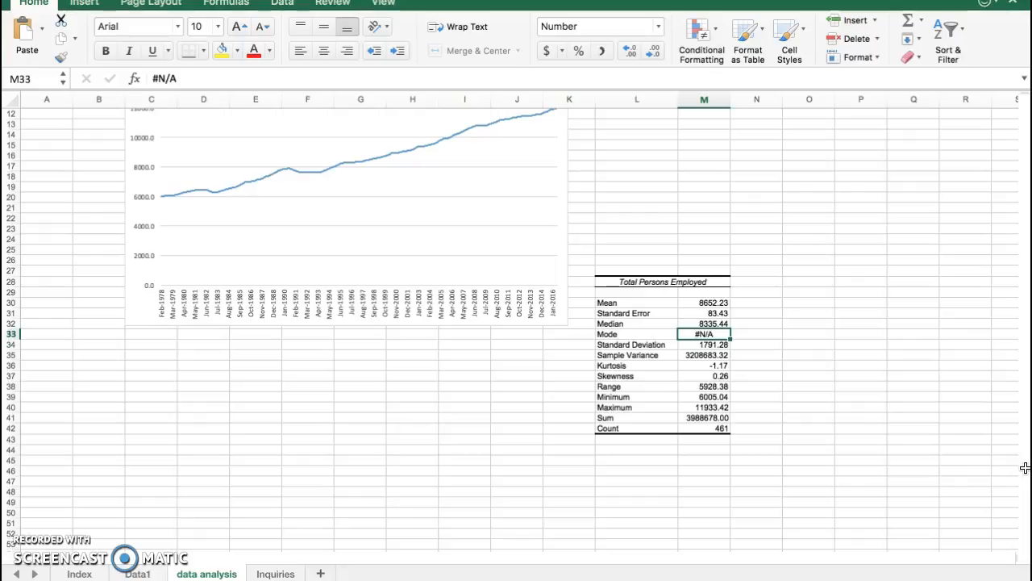
left_click(661, 334, "shift")
left_click(856, 52)
left_click(868, 416)
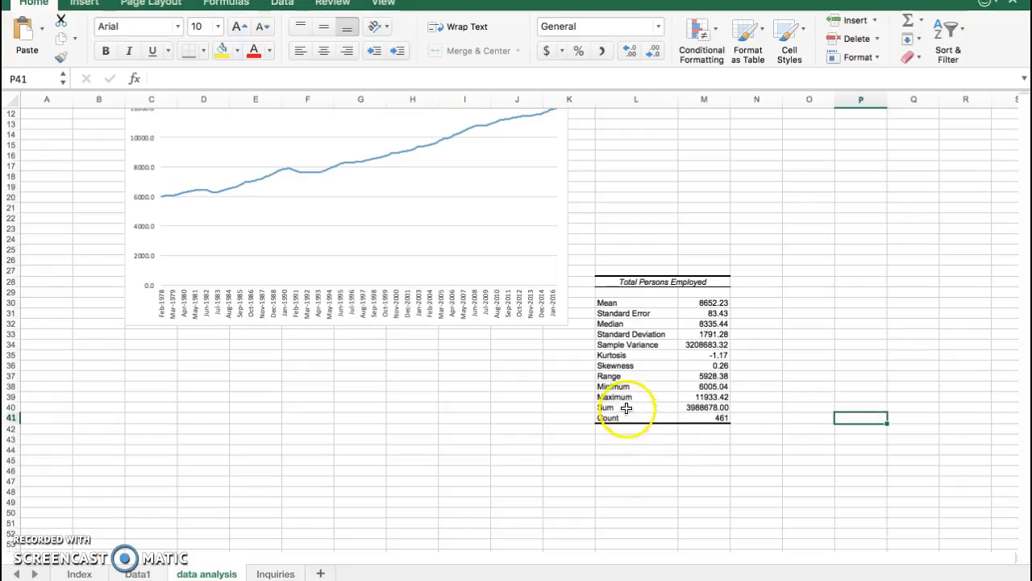
Delete the Sum row from the Total Persons Employed statistics table
left_click_drag(621, 410, 685, 408)
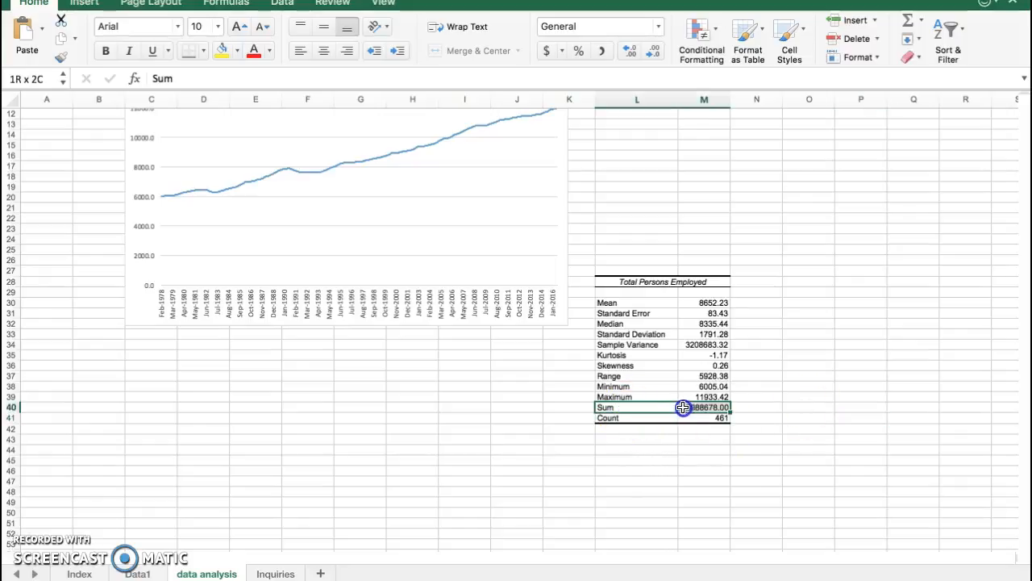
left_click(853, 38)
left_click(645, 186)
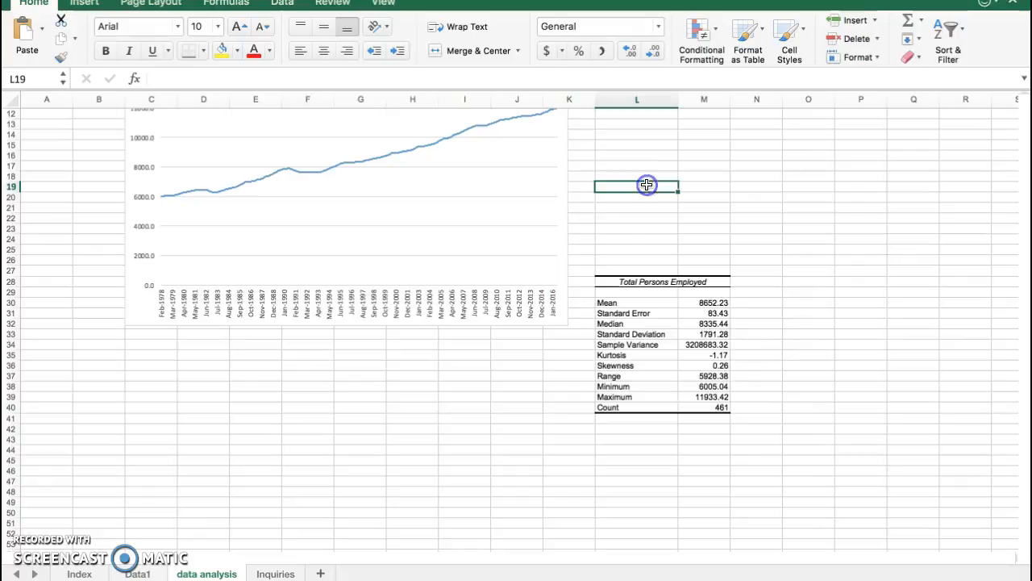
Look over the available labour force series on the Index sheet and return to the data analysis sheet
scroll(627, 187, "up", 2)
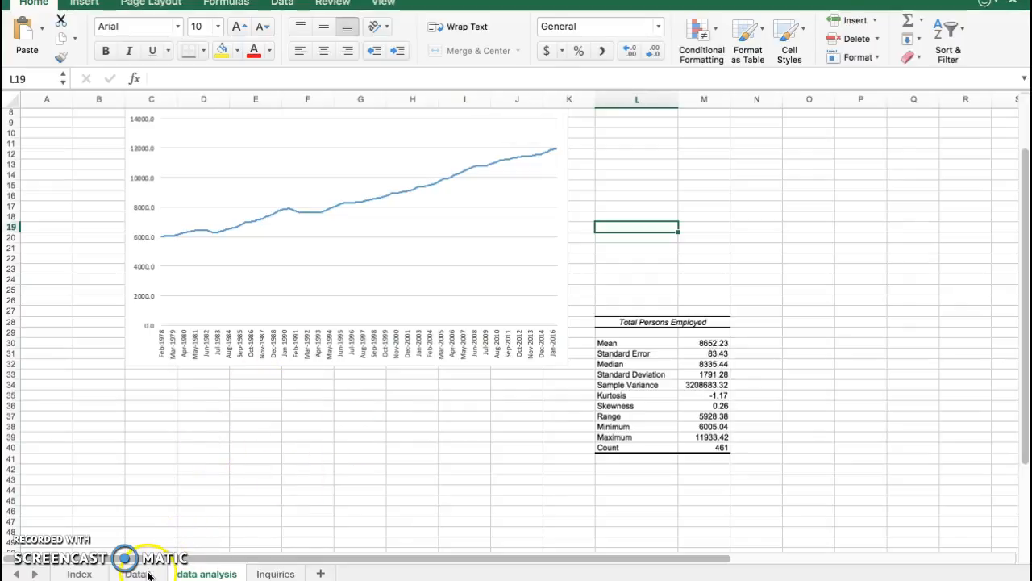
left_click(82, 573)
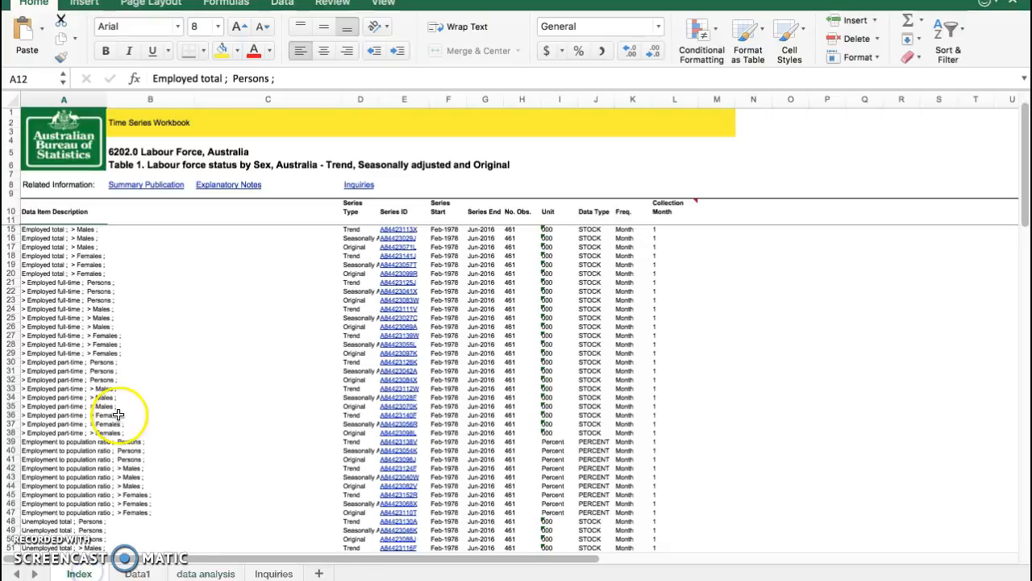
left_click(203, 573)
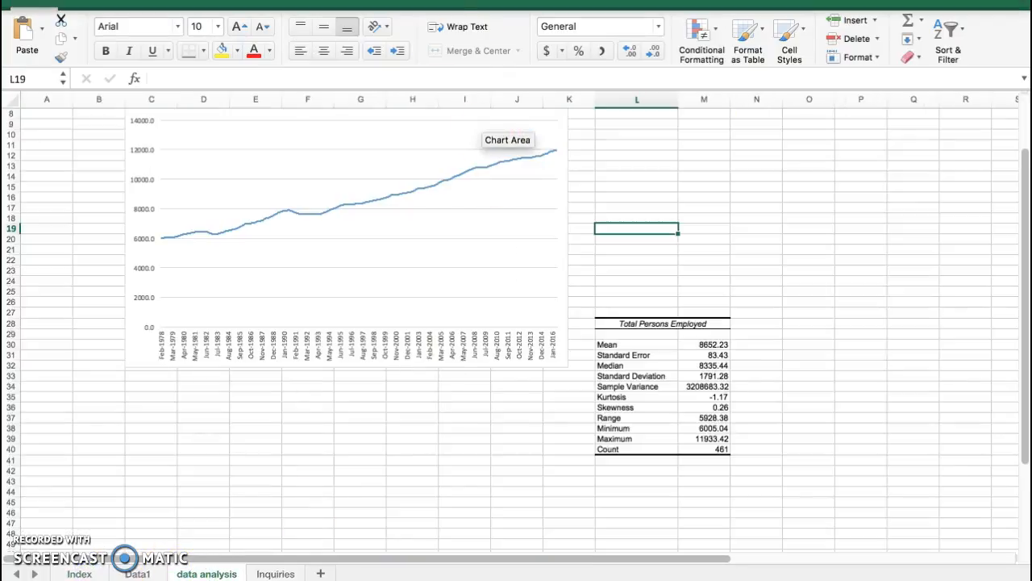
View the input and output options of the Histogram analysis tool, and close it along with the Data Analysis dialog
left_click(303, 1)
left_click(395, 207)
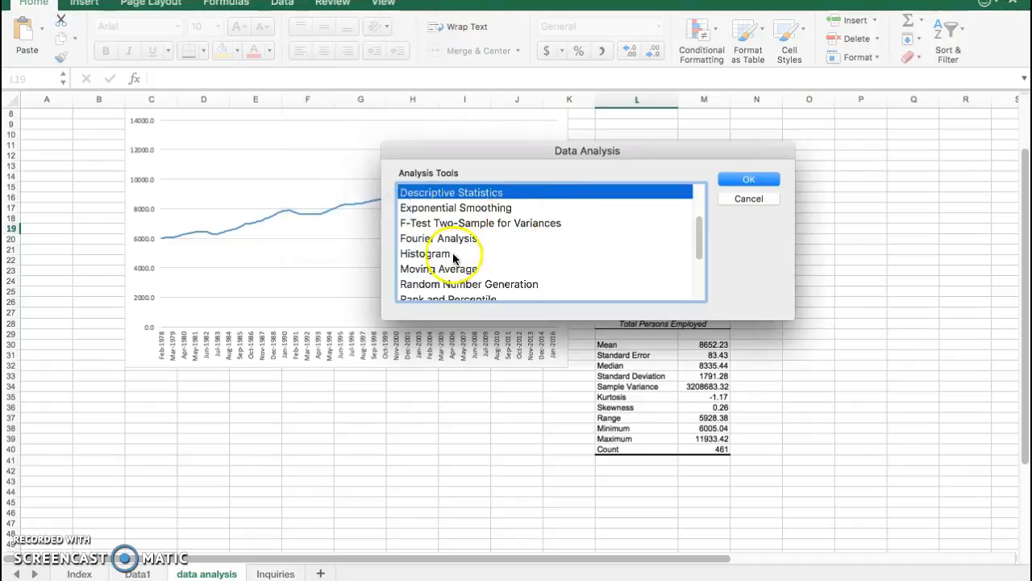
left_click(453, 255)
left_click(760, 177)
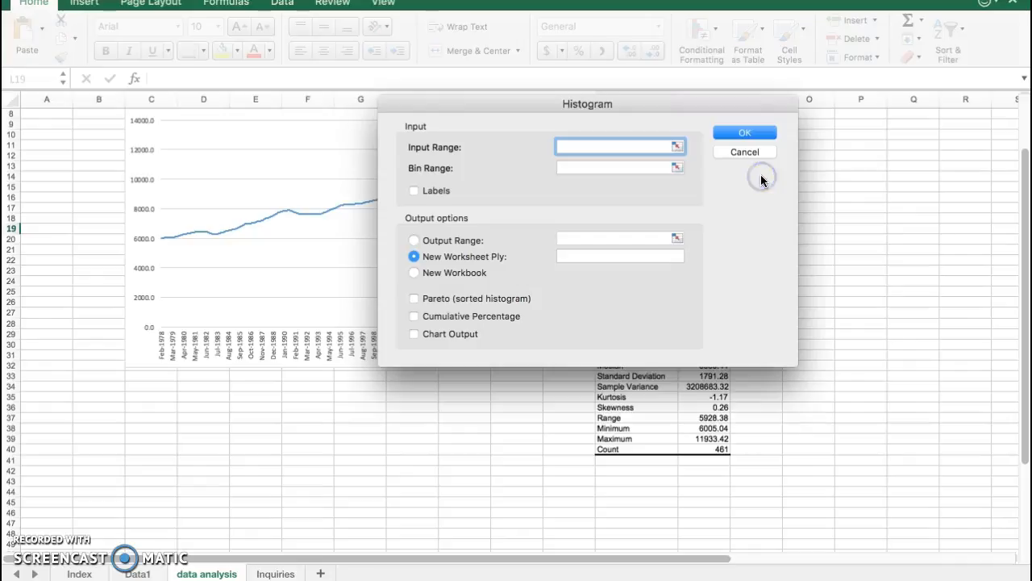
left_click(616, 147)
left_click(745, 152)
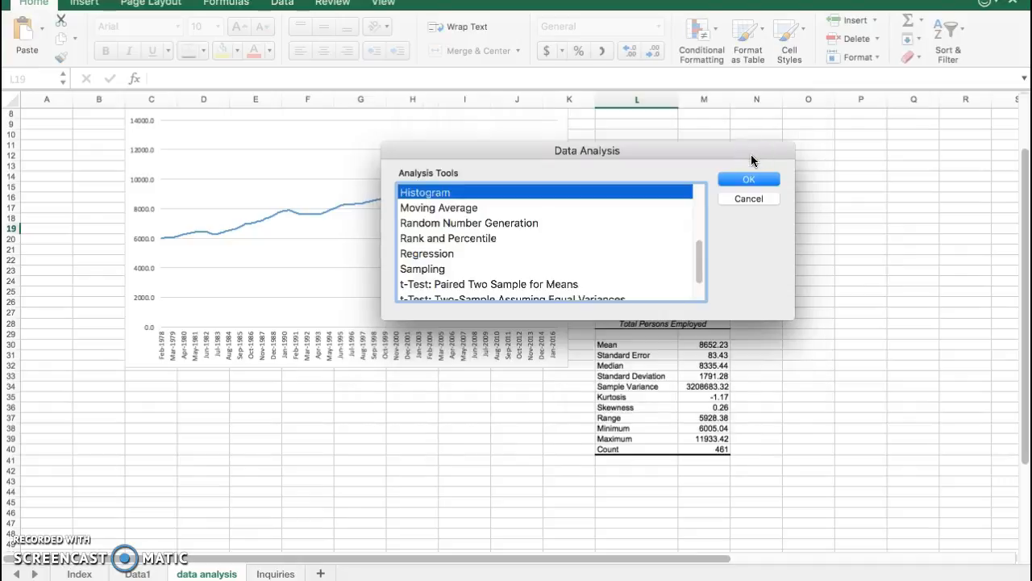
left_click(755, 201)
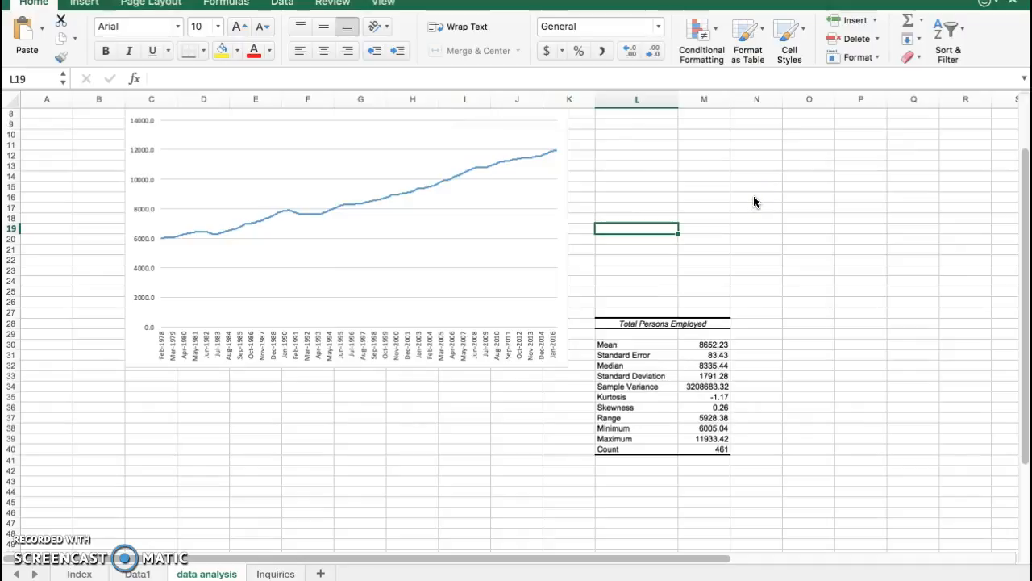
Review the Employed persons 1978-2016 chart with its statistics table, and switch to the browser's ABS Labour Force, Australia, Jun 2016 page
scroll(449, 425, "up", 1)
scroll(448, 425, "up", 3)
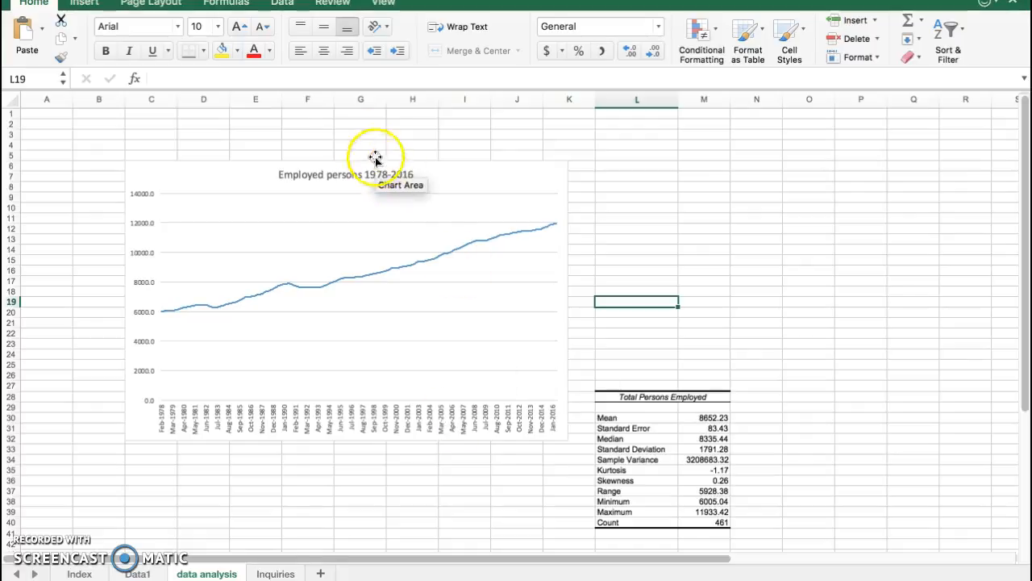
key("super+Tab")
key("super+Tab")
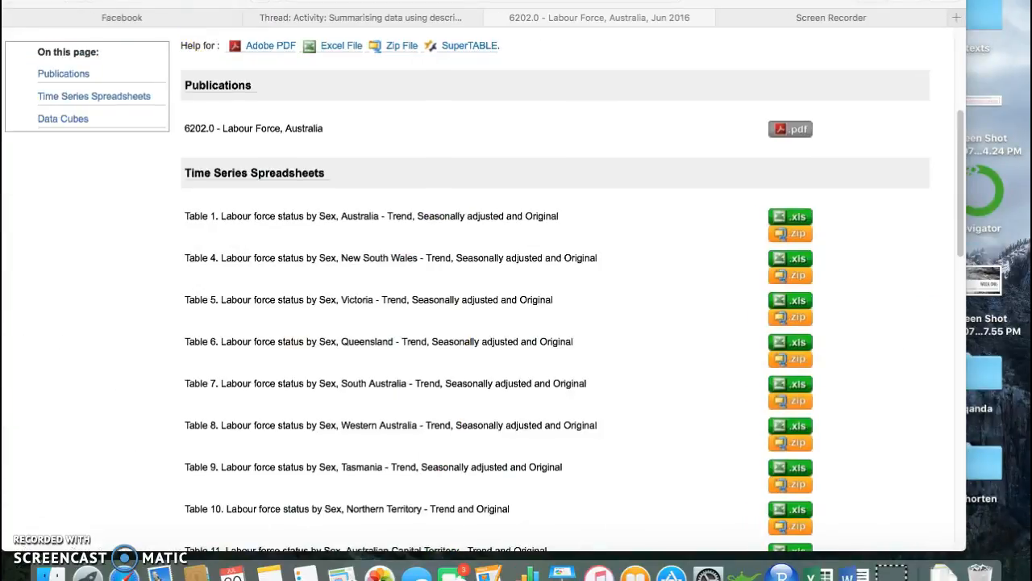